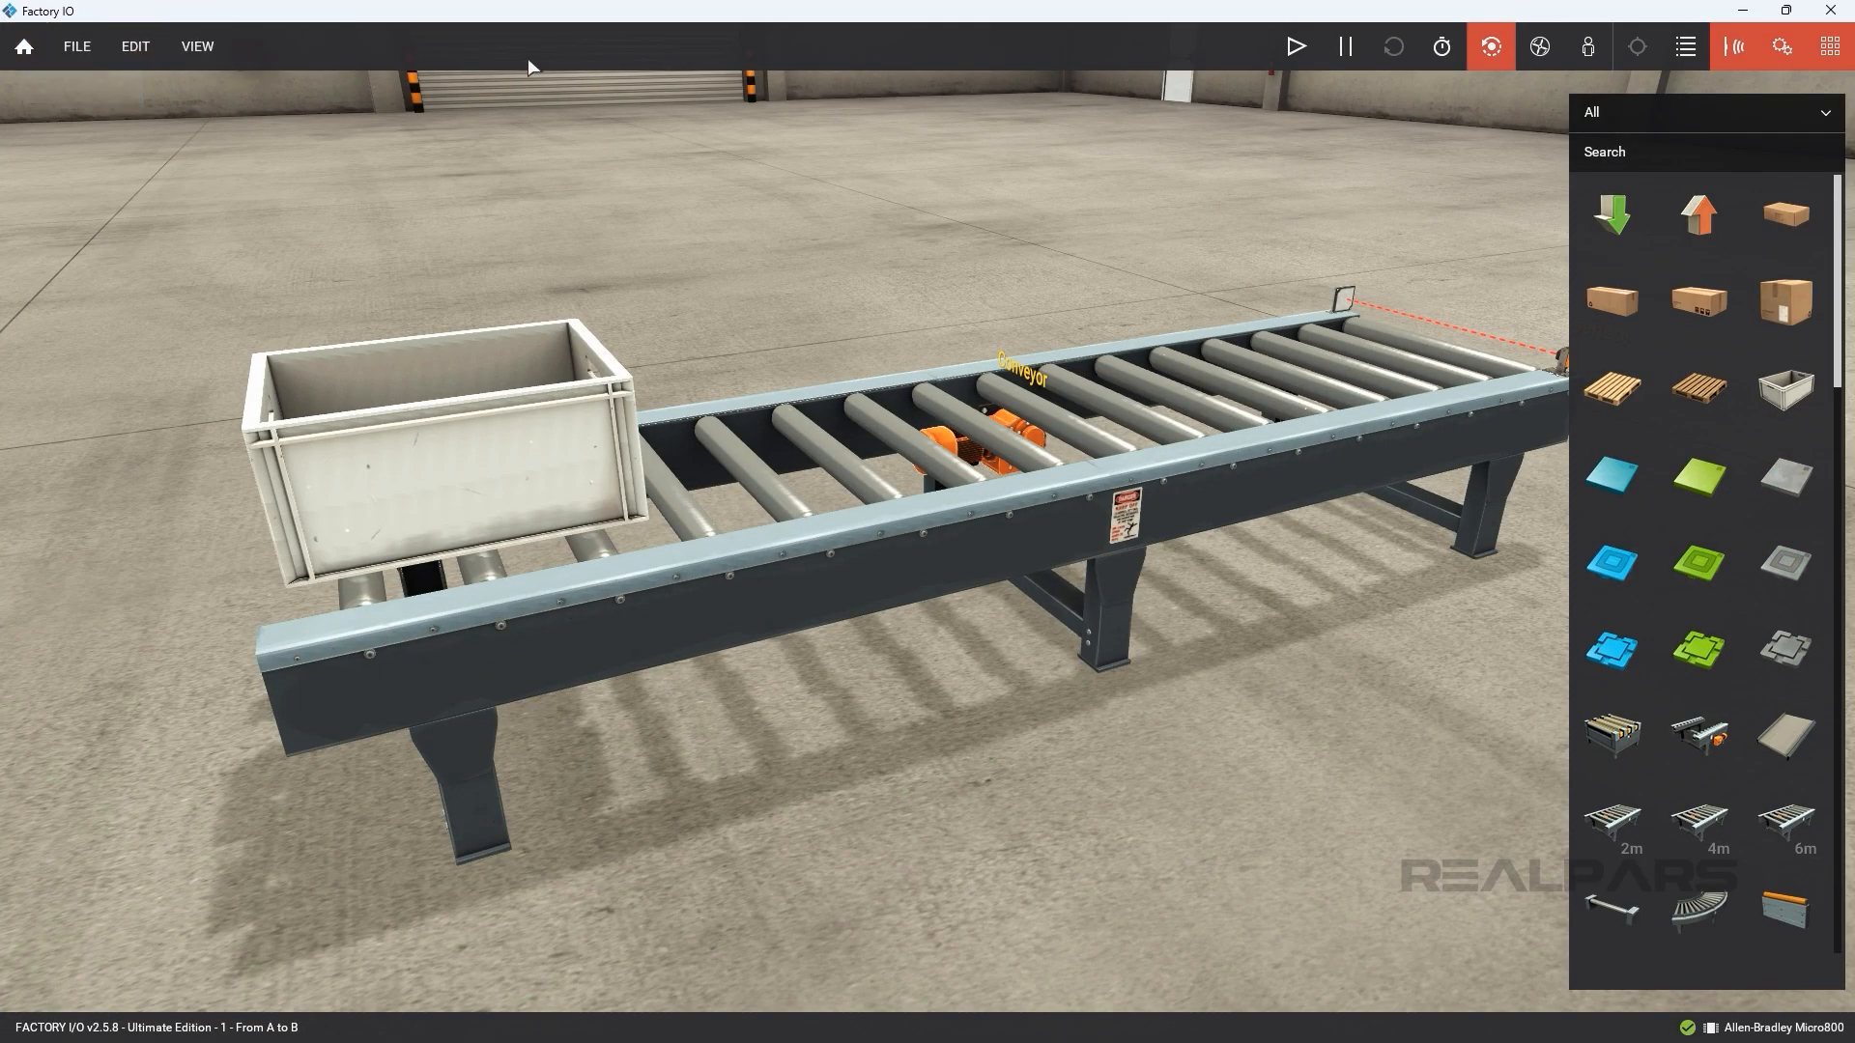
# Run the From A to B scene and select Allen-Bradley Micro800 as the scene's driver.
pyautogui.click(1295, 48)
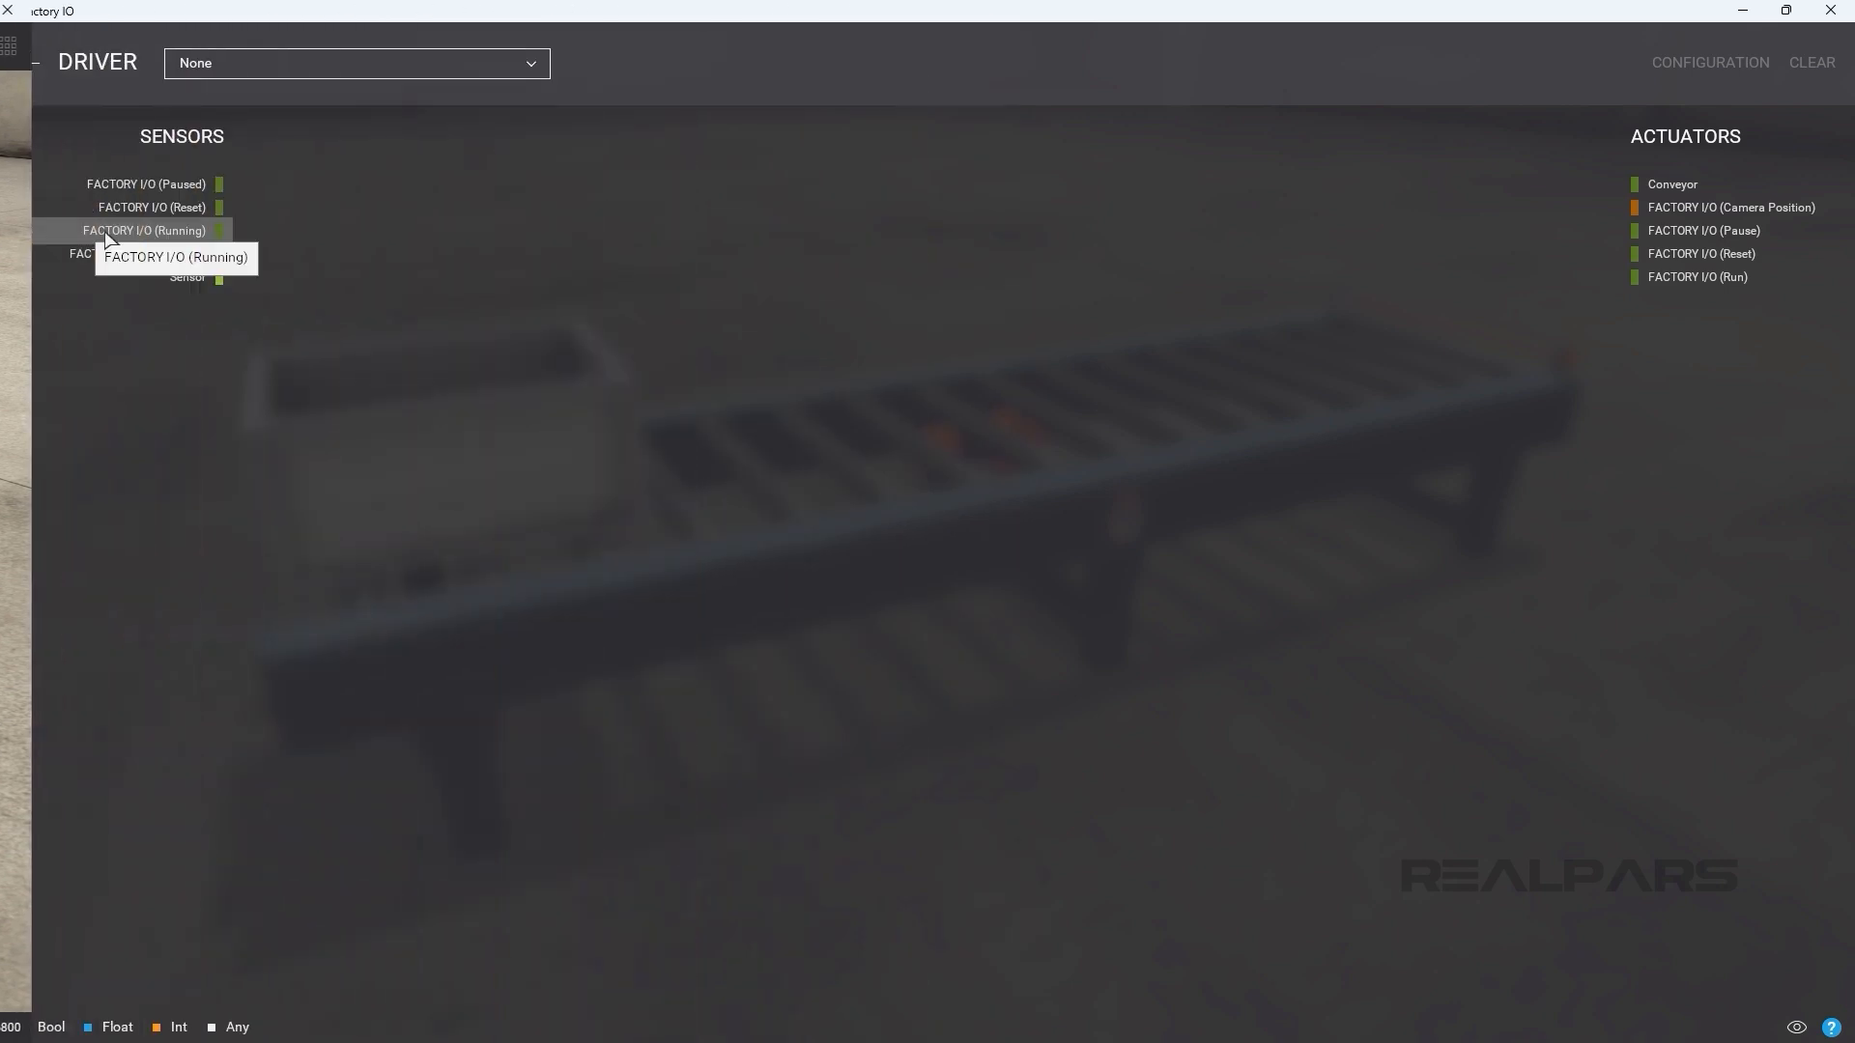
pyautogui.click(287, 84)
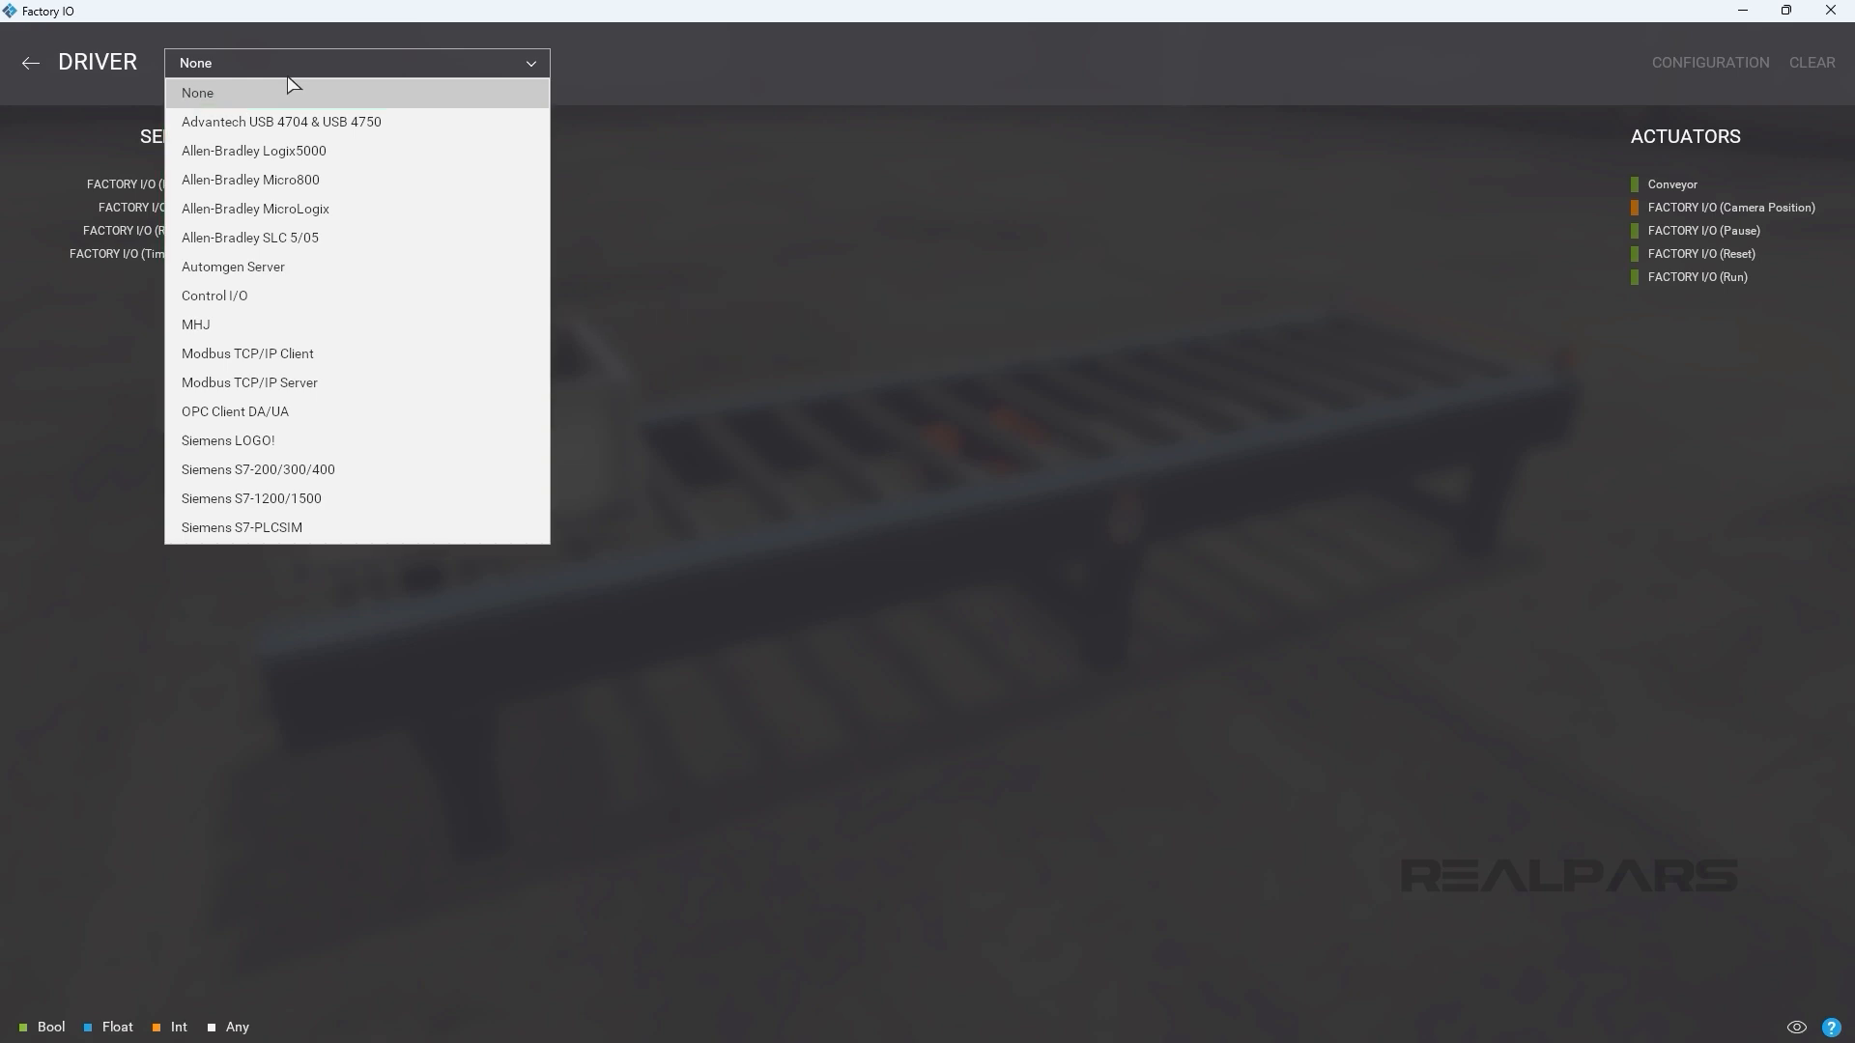
pyautogui.click(288, 183)
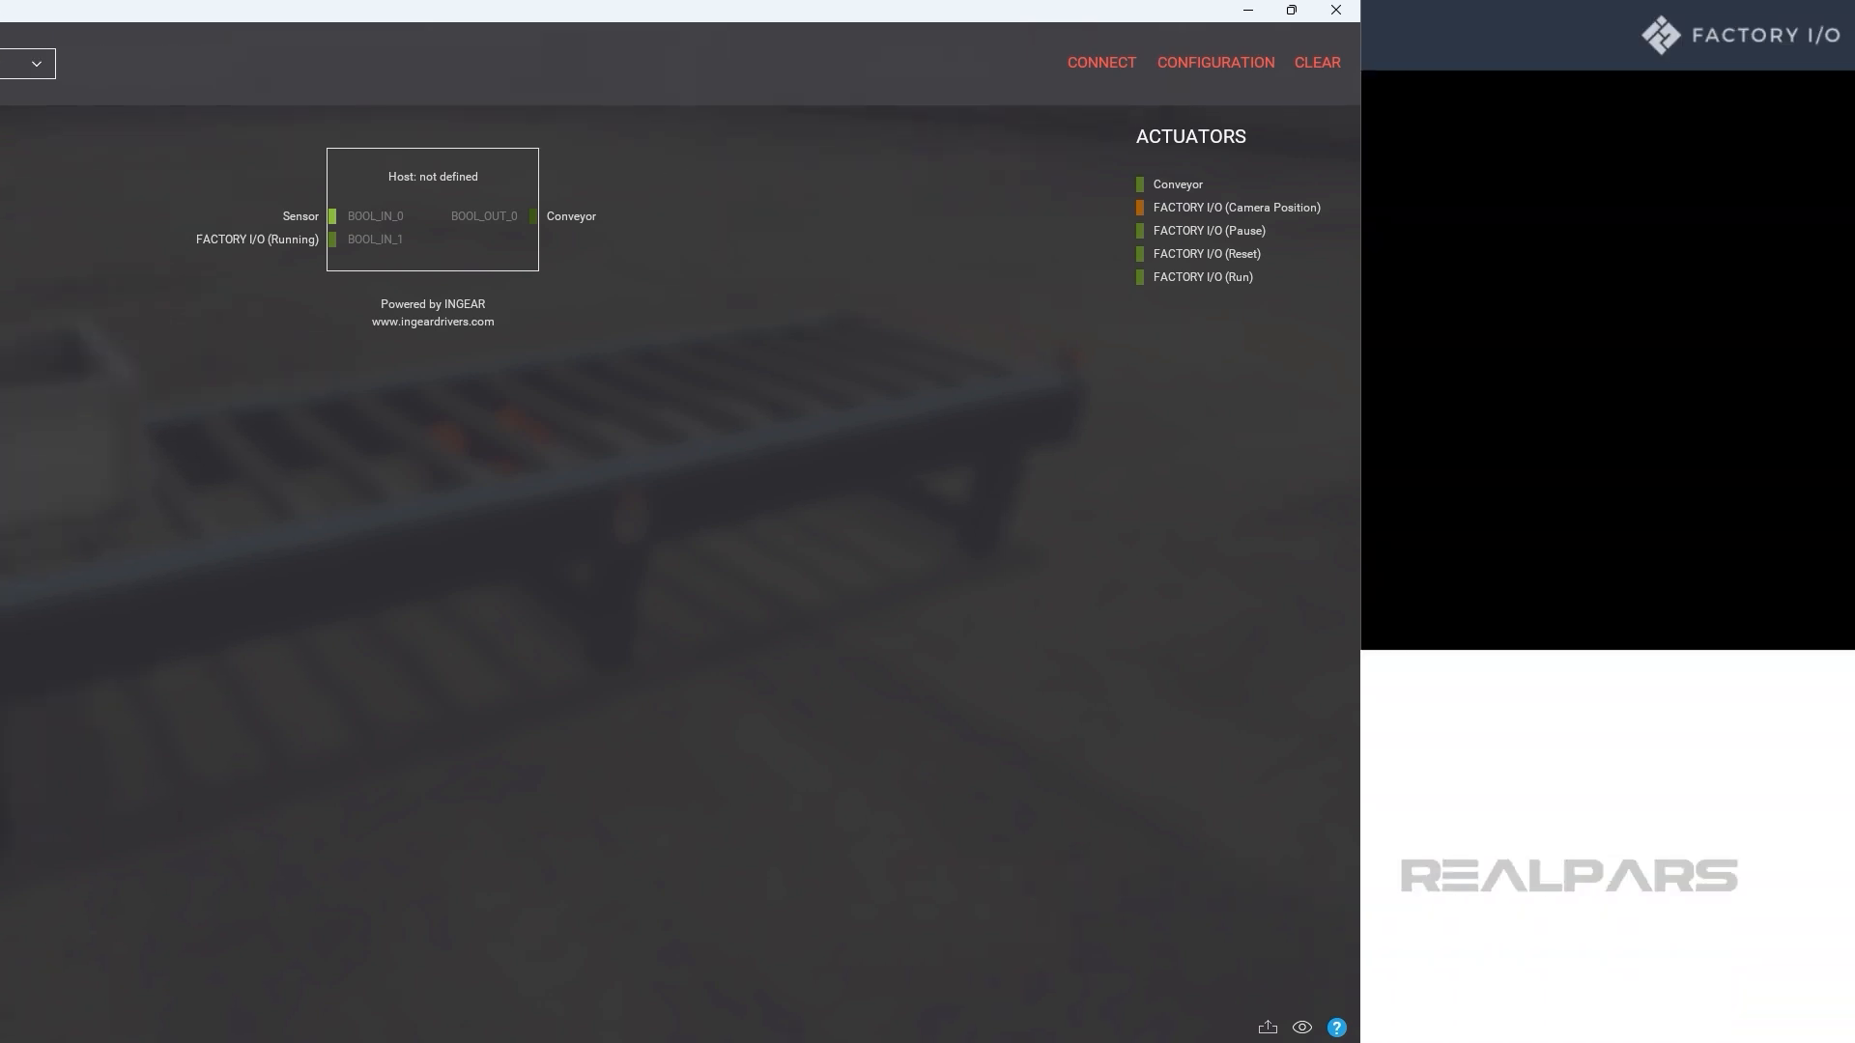
# On the Factory I/O website, review the available editions and open the details of the Allen-Bradley Edition.
pyautogui.scroll(-8, 1252, 773)
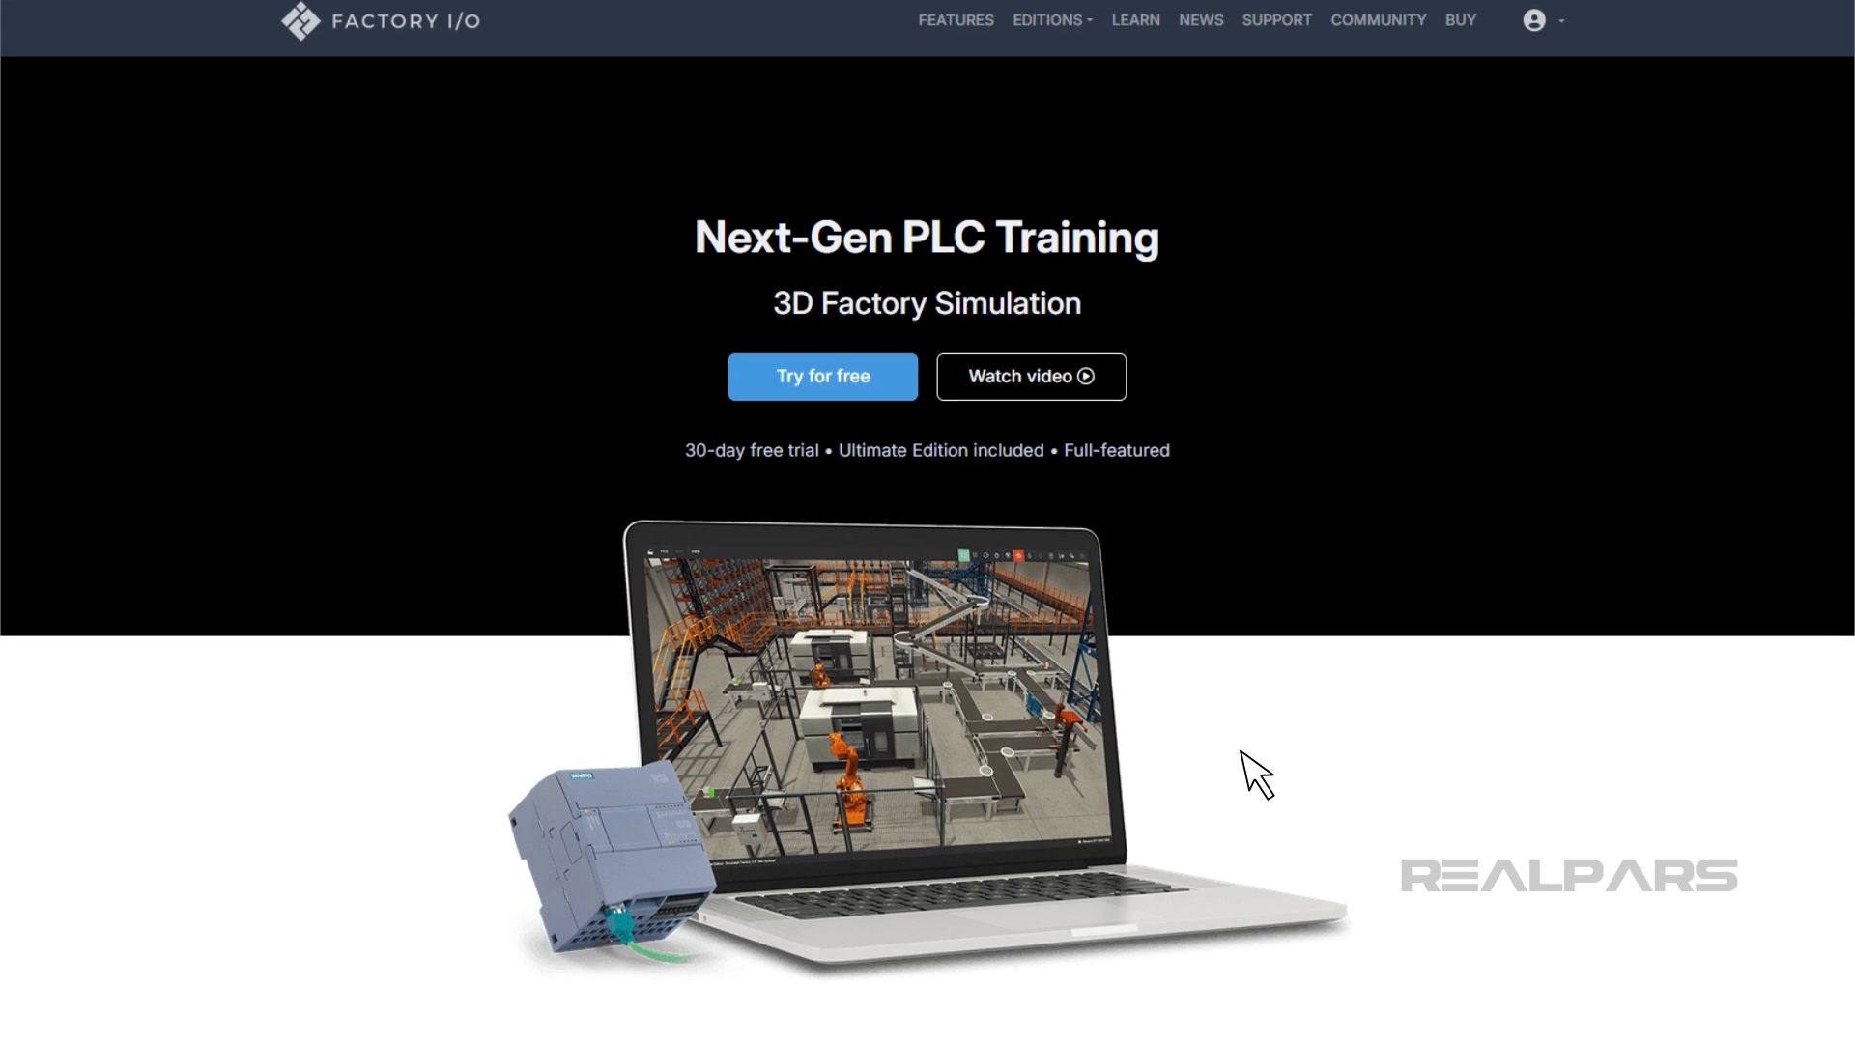
pyautogui.scroll(-9, 1253, 772)
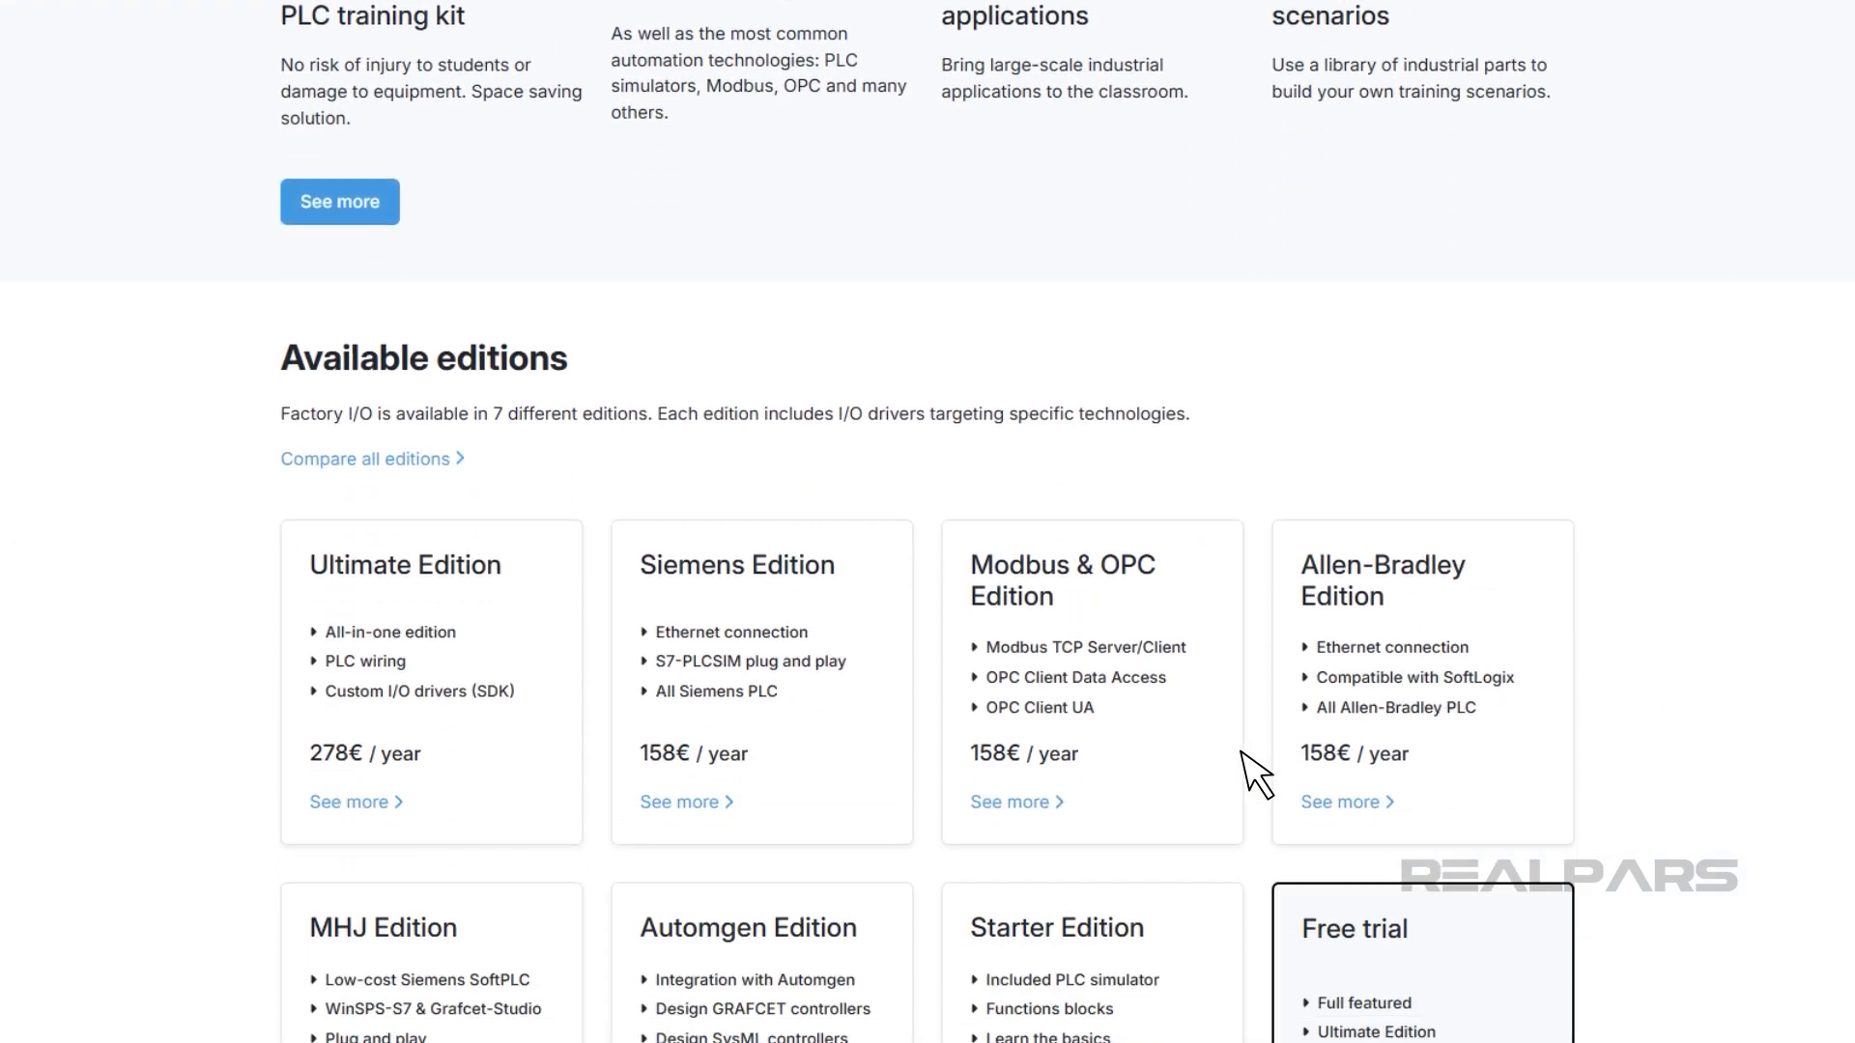
pyautogui.click(1343, 817)
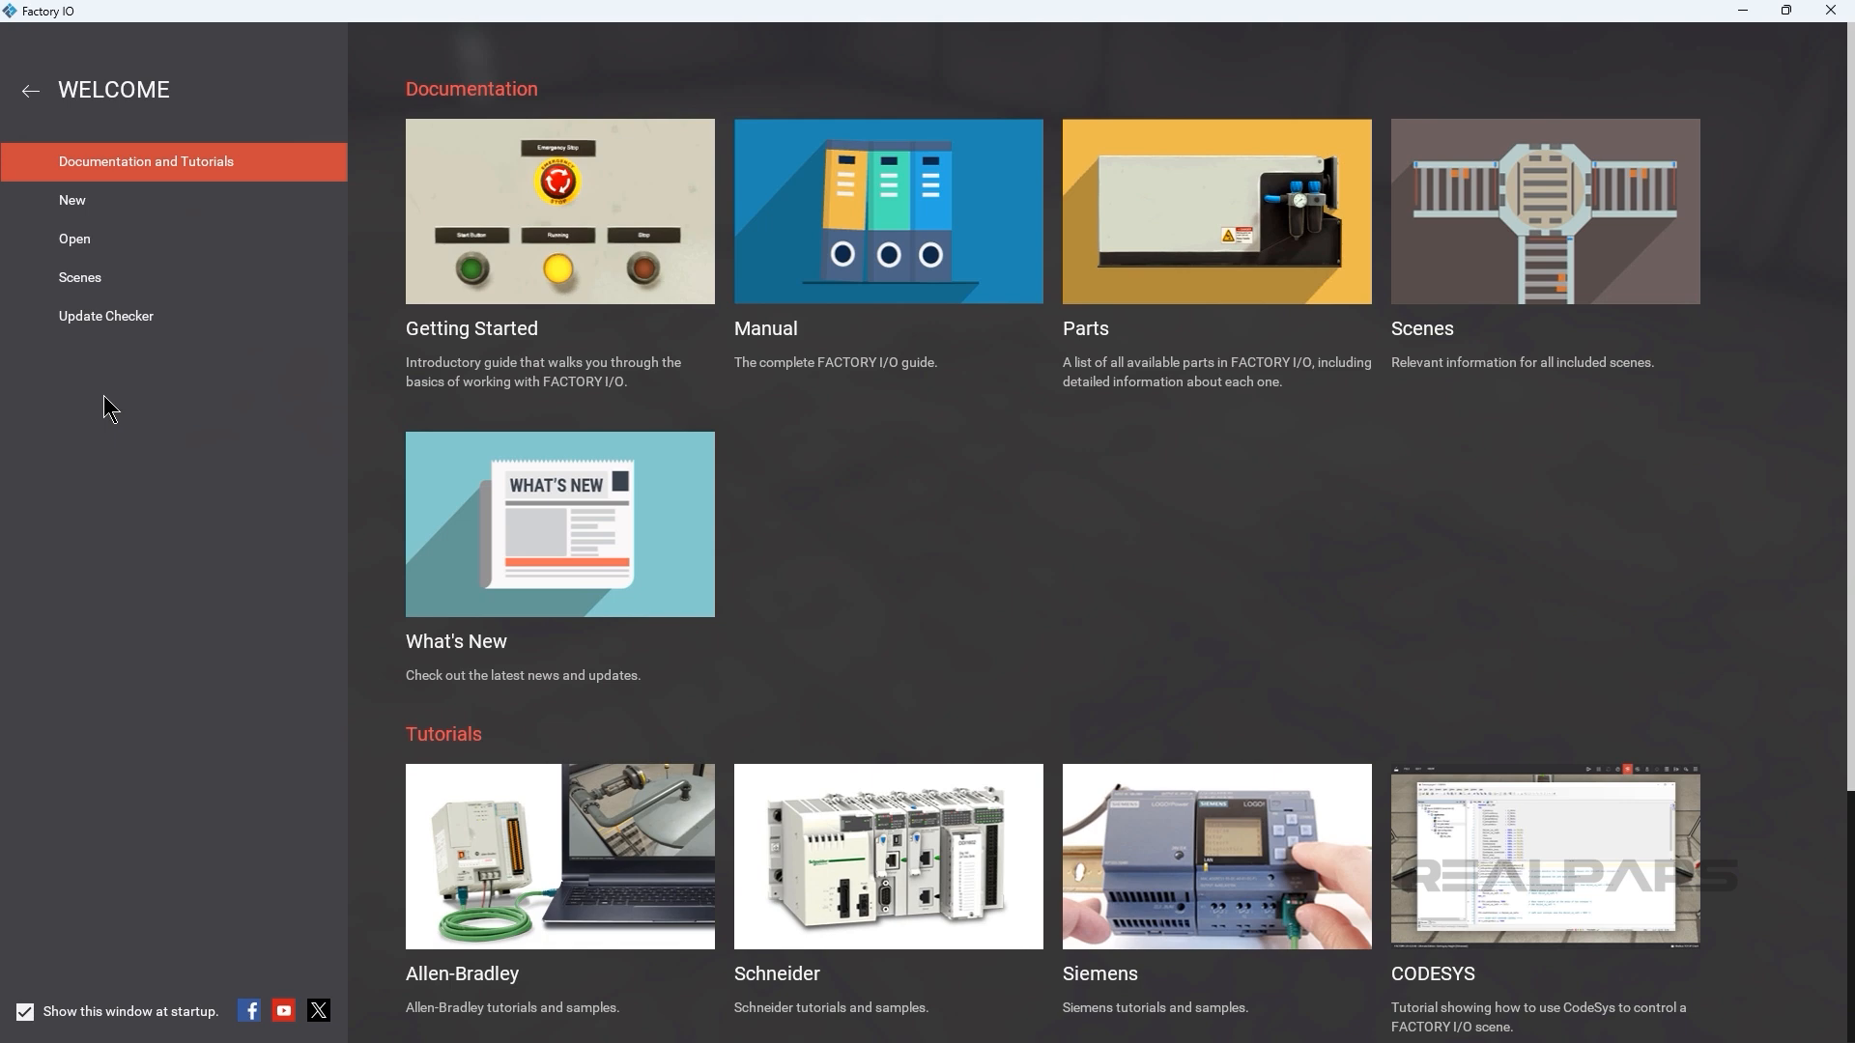
# In Factory I/O, open the included scene "1 - From A to B".
pyautogui.click(95, 243)
pyautogui.click(101, 208)
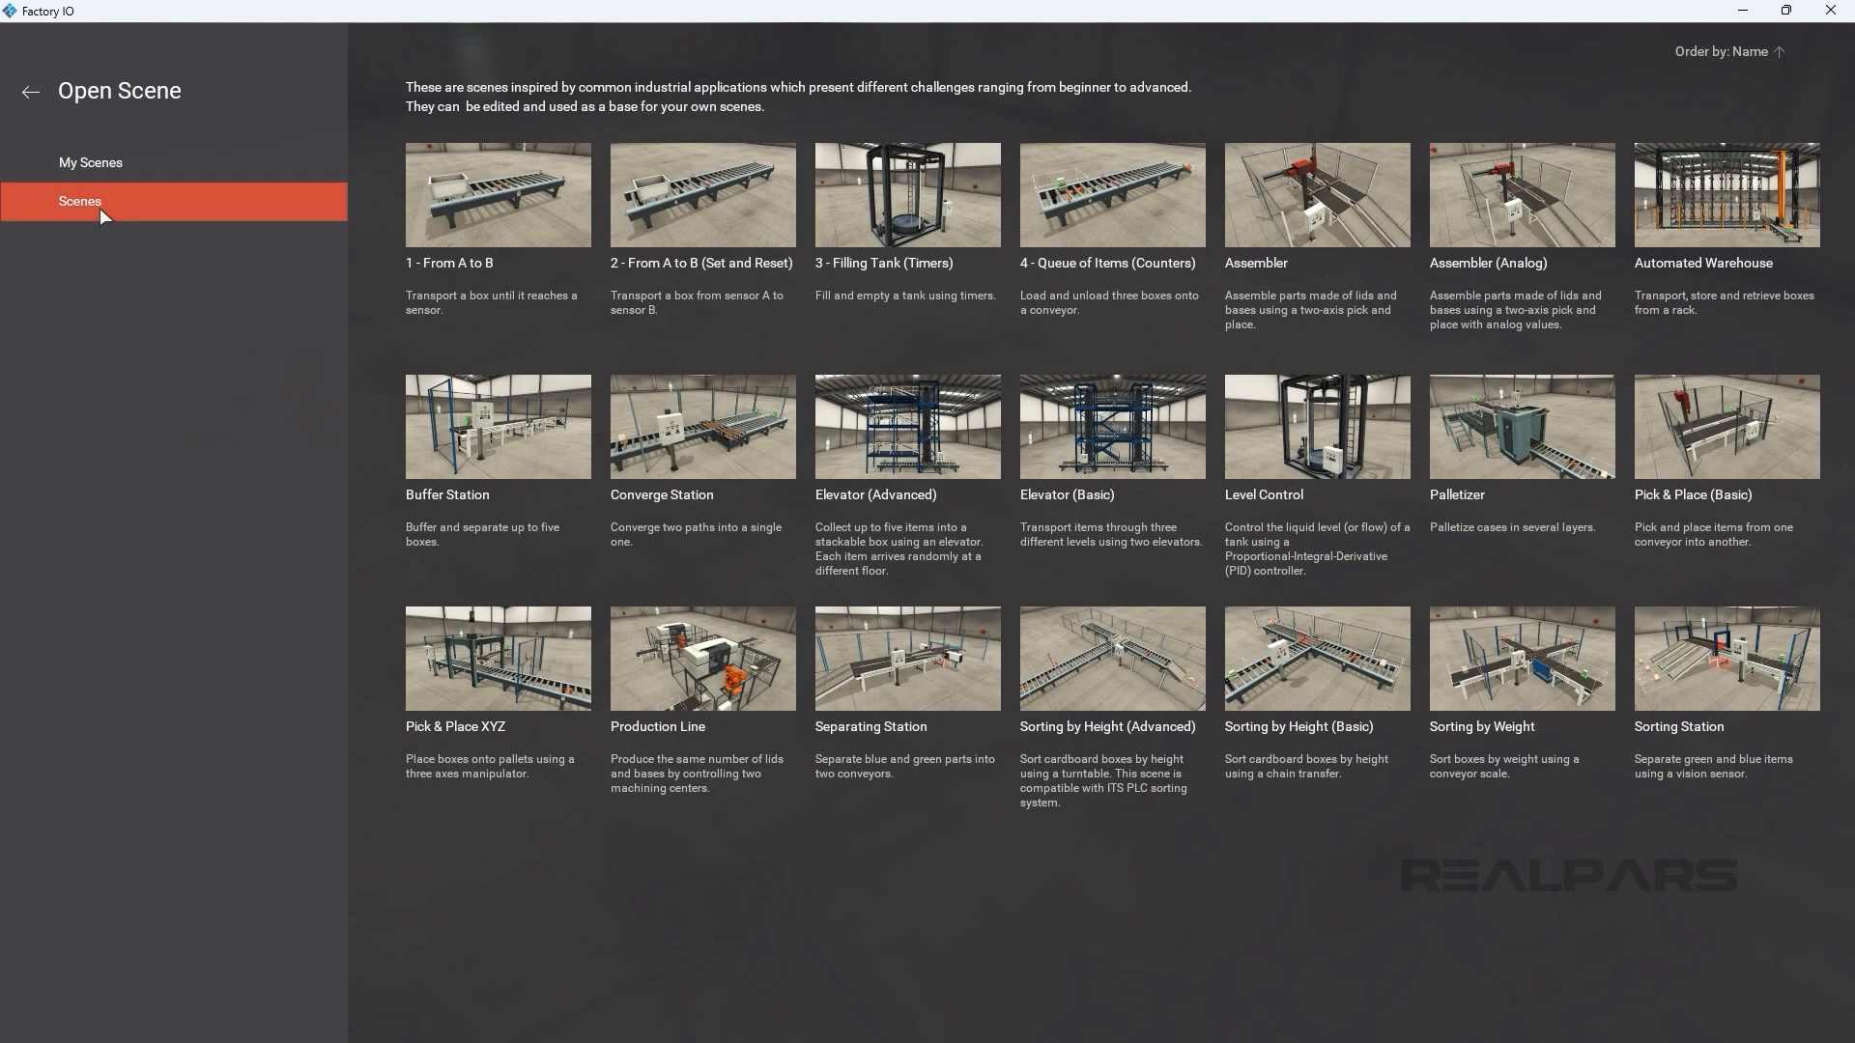
pyautogui.click(446, 207)
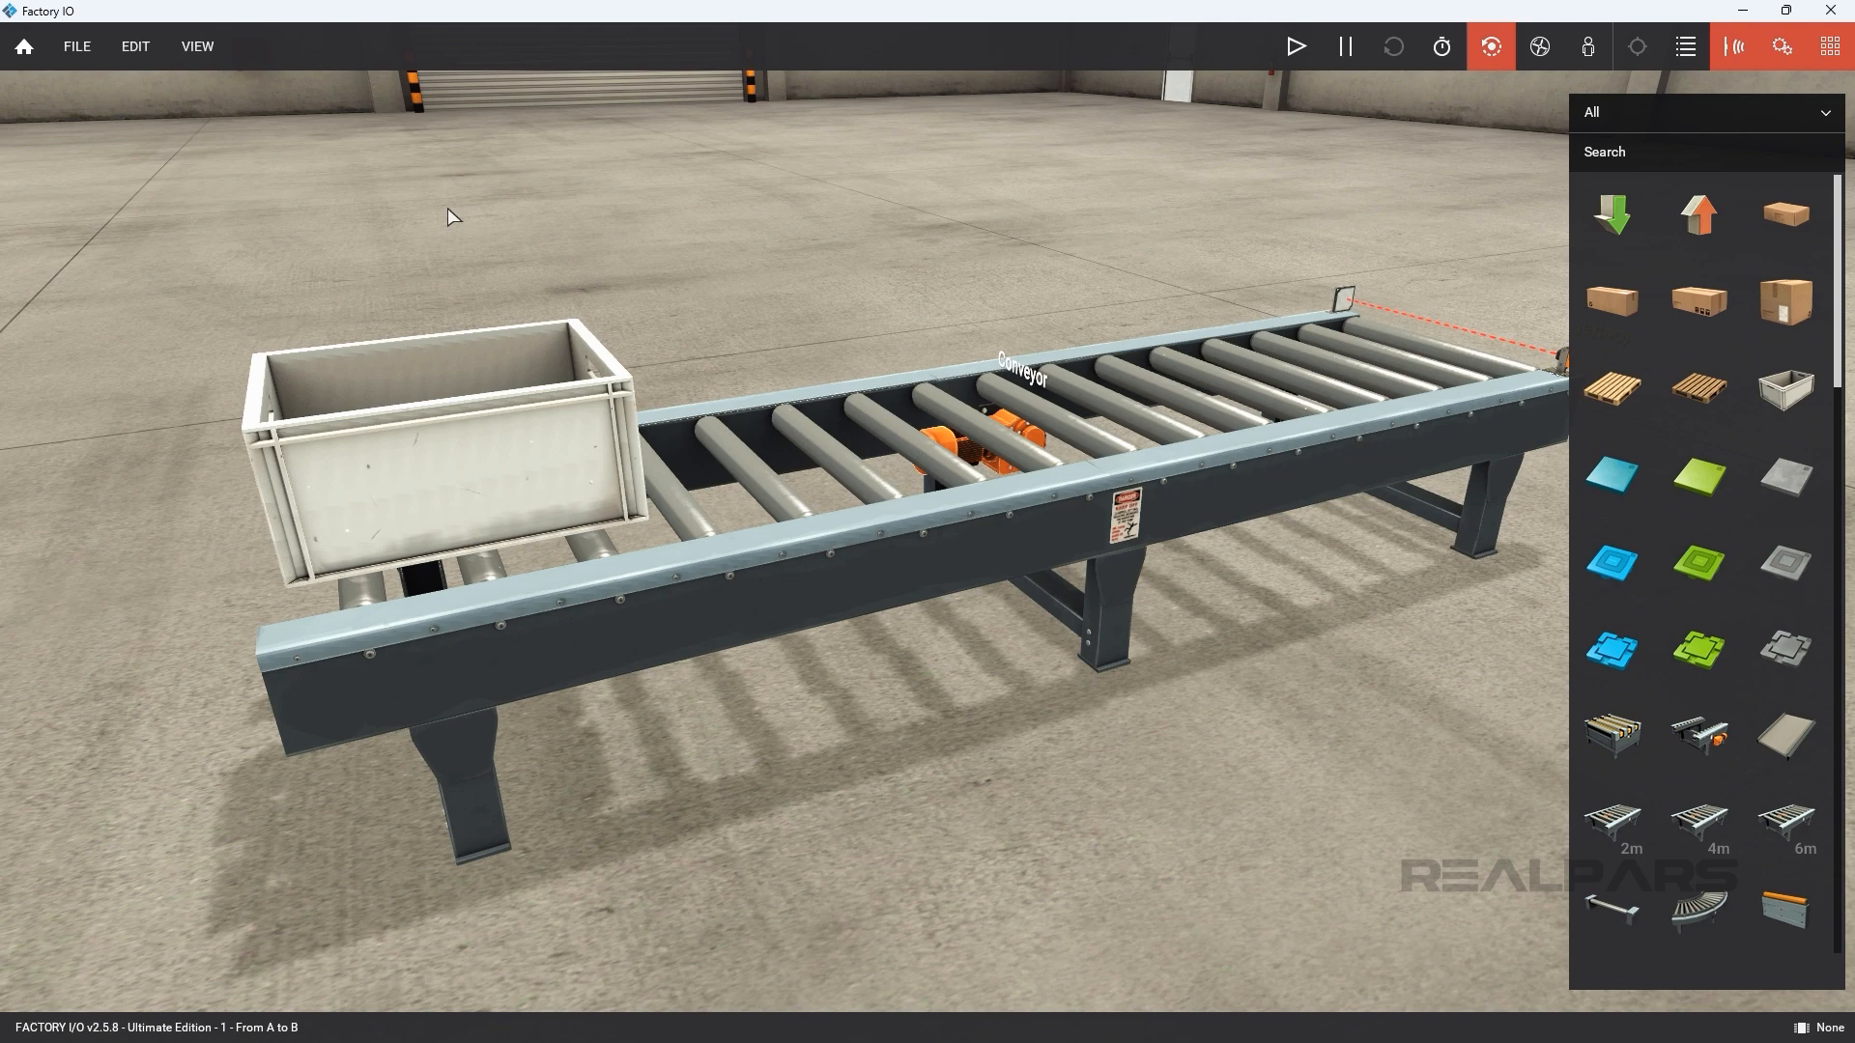
# Select Allen-Bradley Micro800 as the I/O driver for the open scene.
pyautogui.click(104, 55)
pyautogui.click(104, 234)
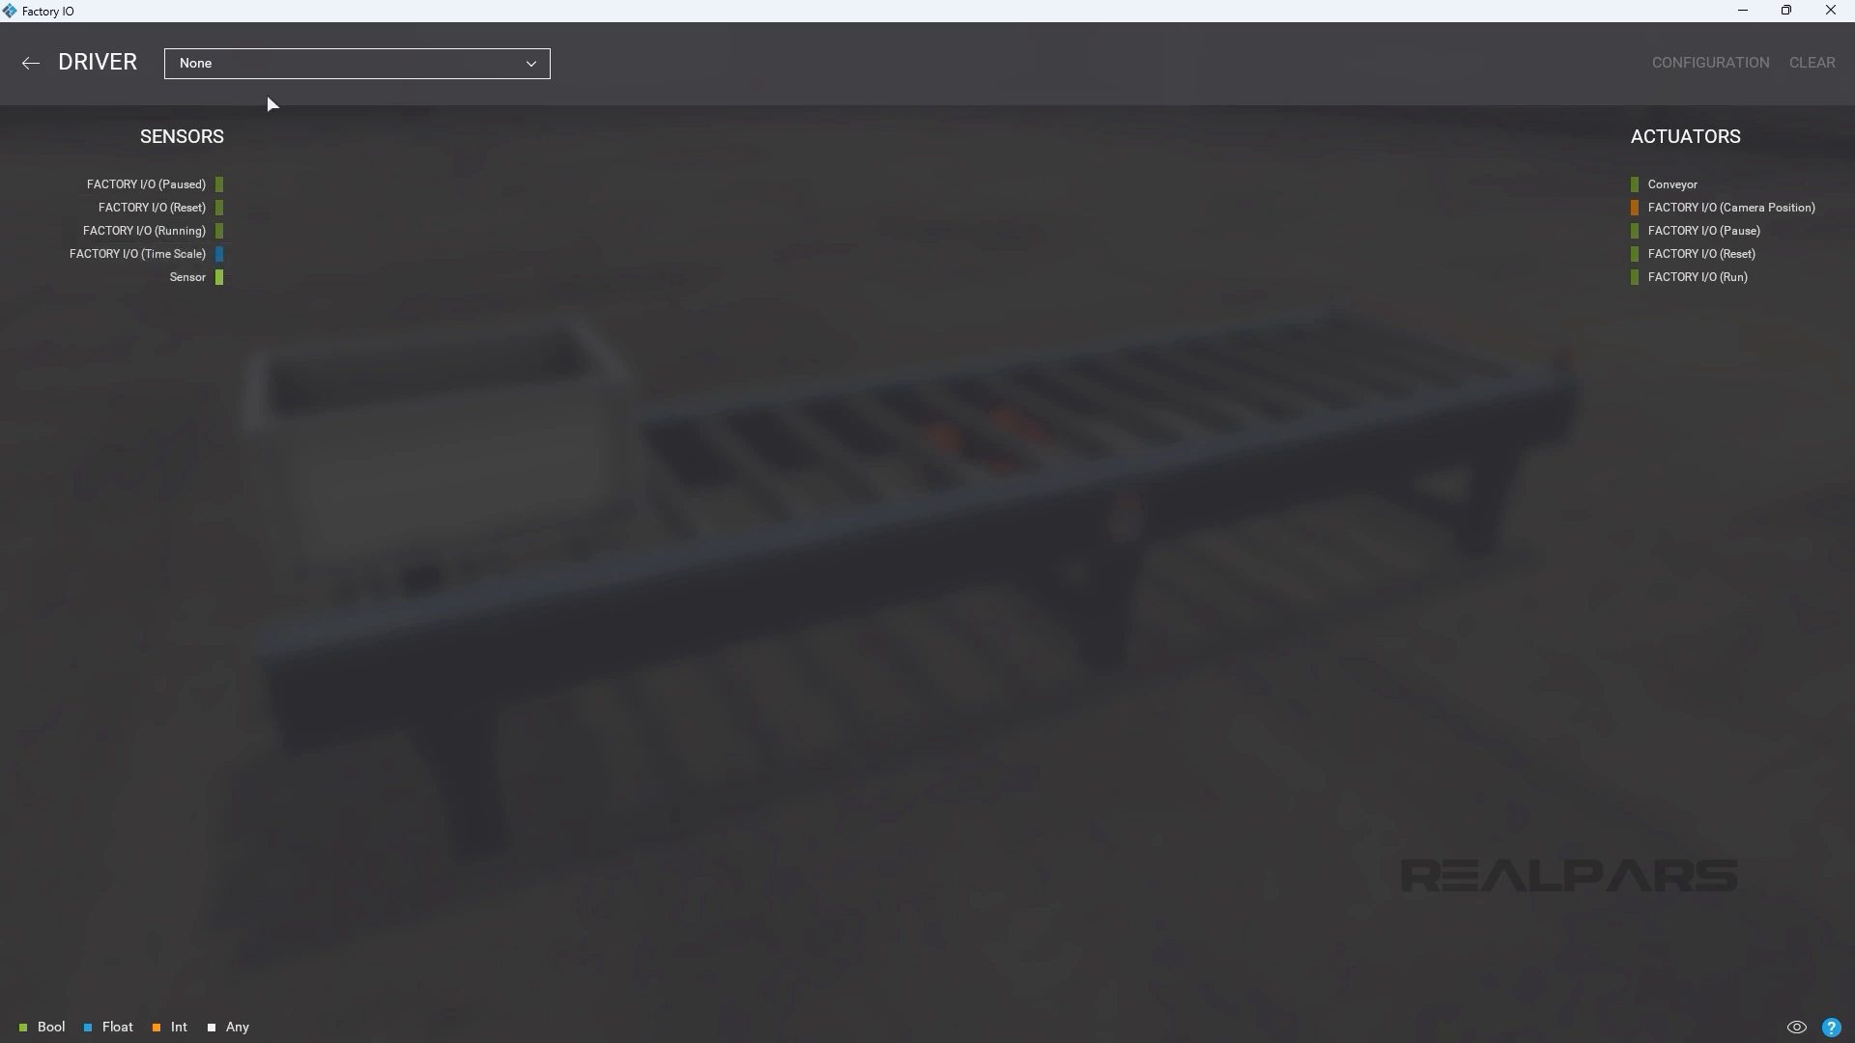
pyautogui.click(288, 73)
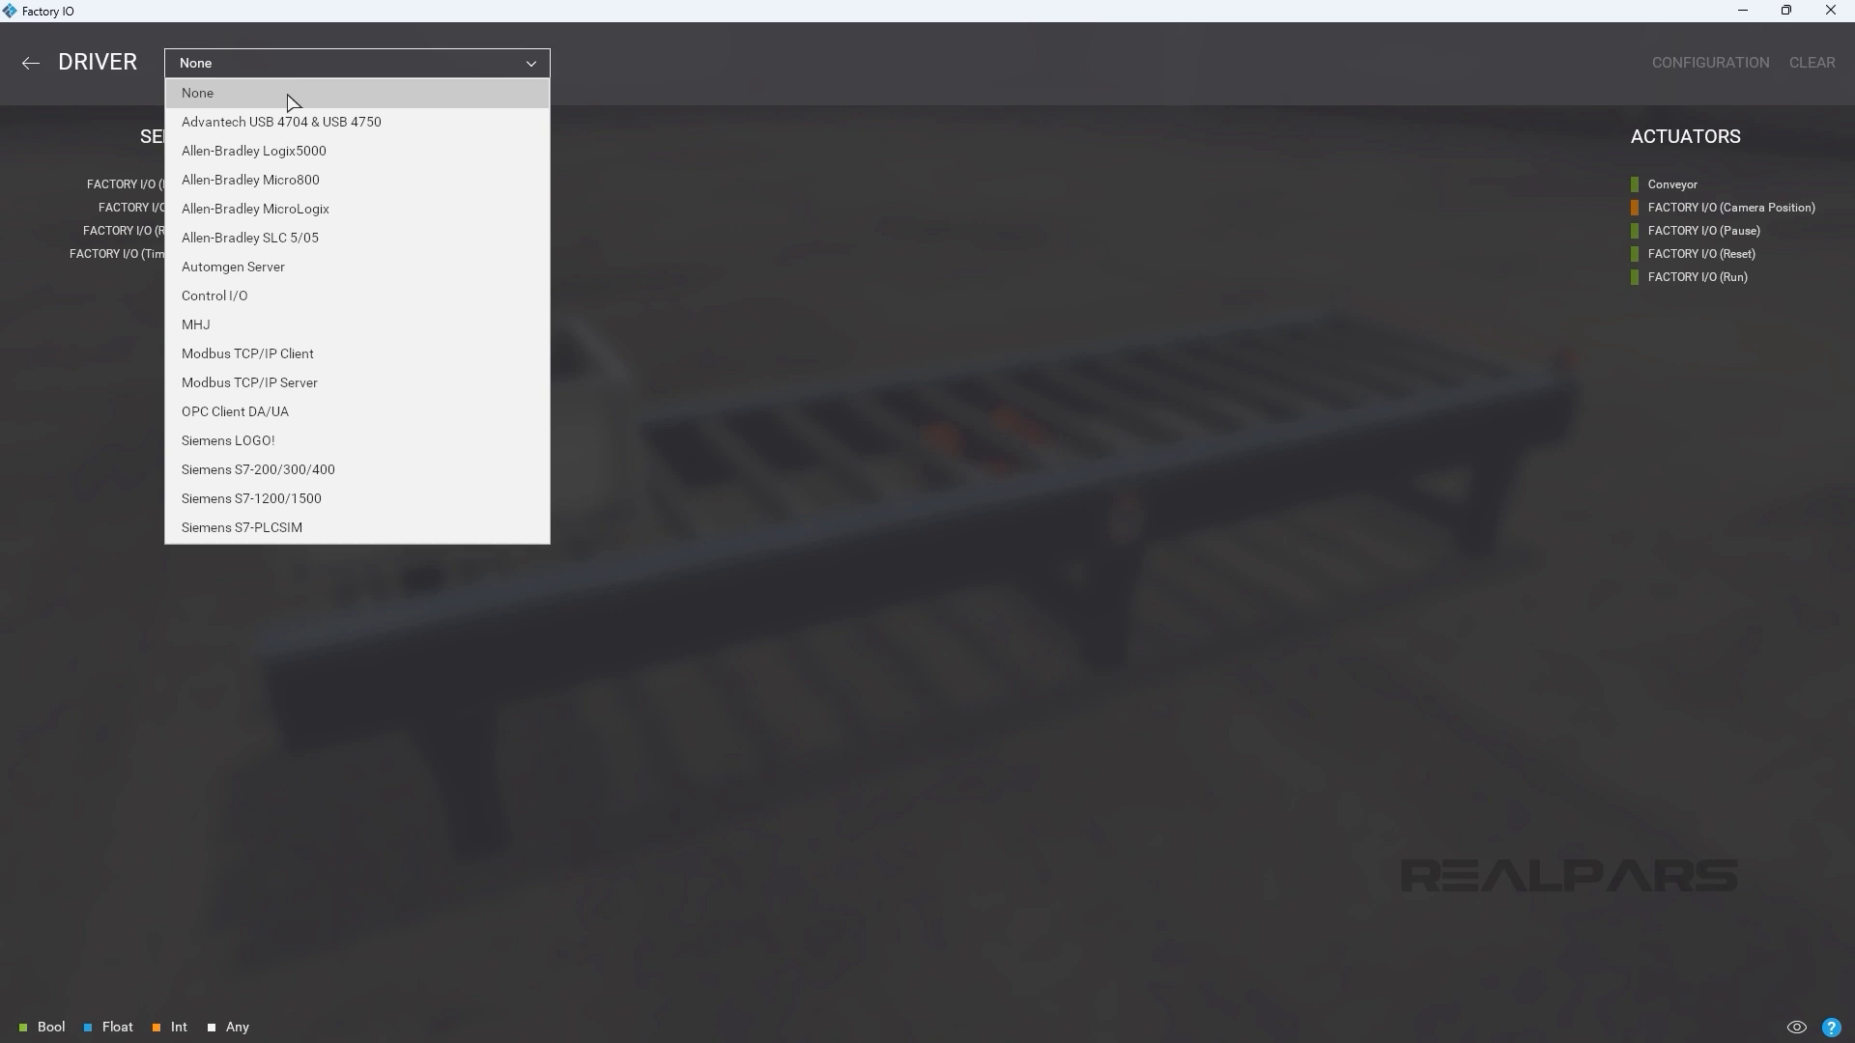
pyautogui.click(288, 184)
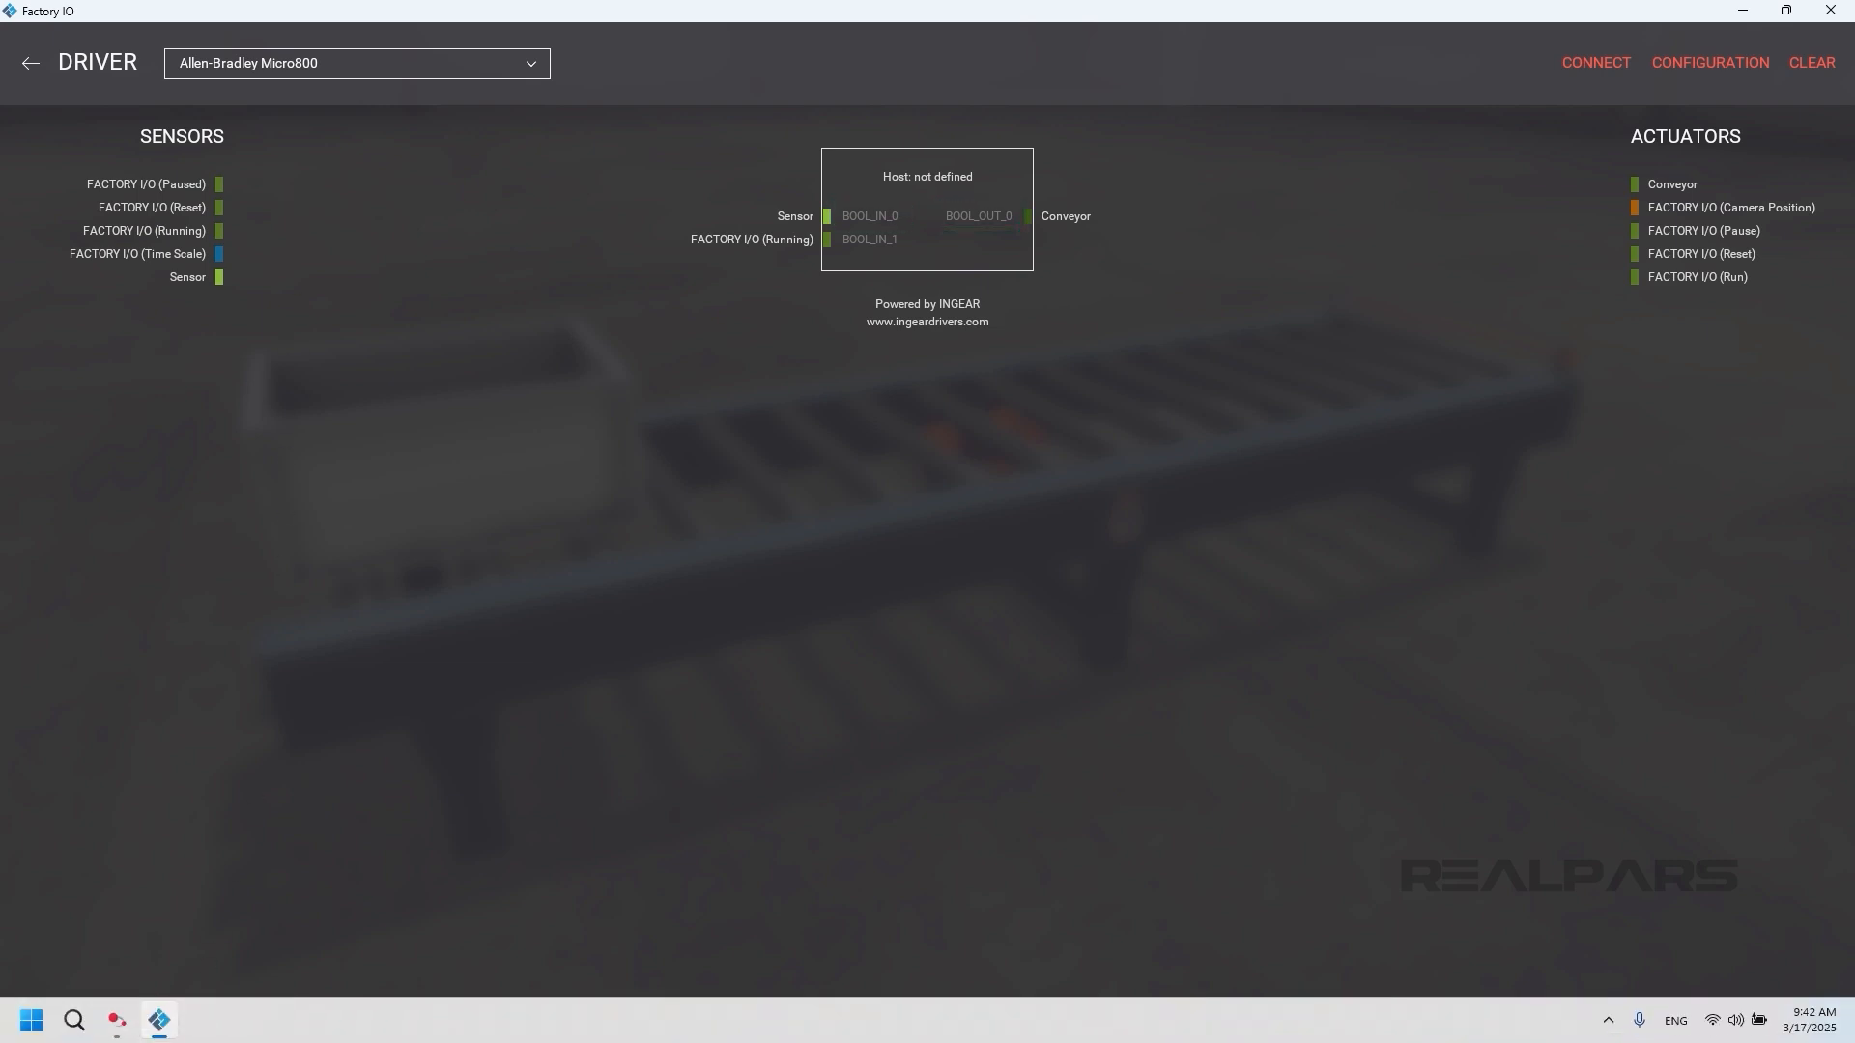
# Switch to Connected Components Workbench and create a new project named FactoryIO with a device added on creation.
pyautogui.click(117, 1026)
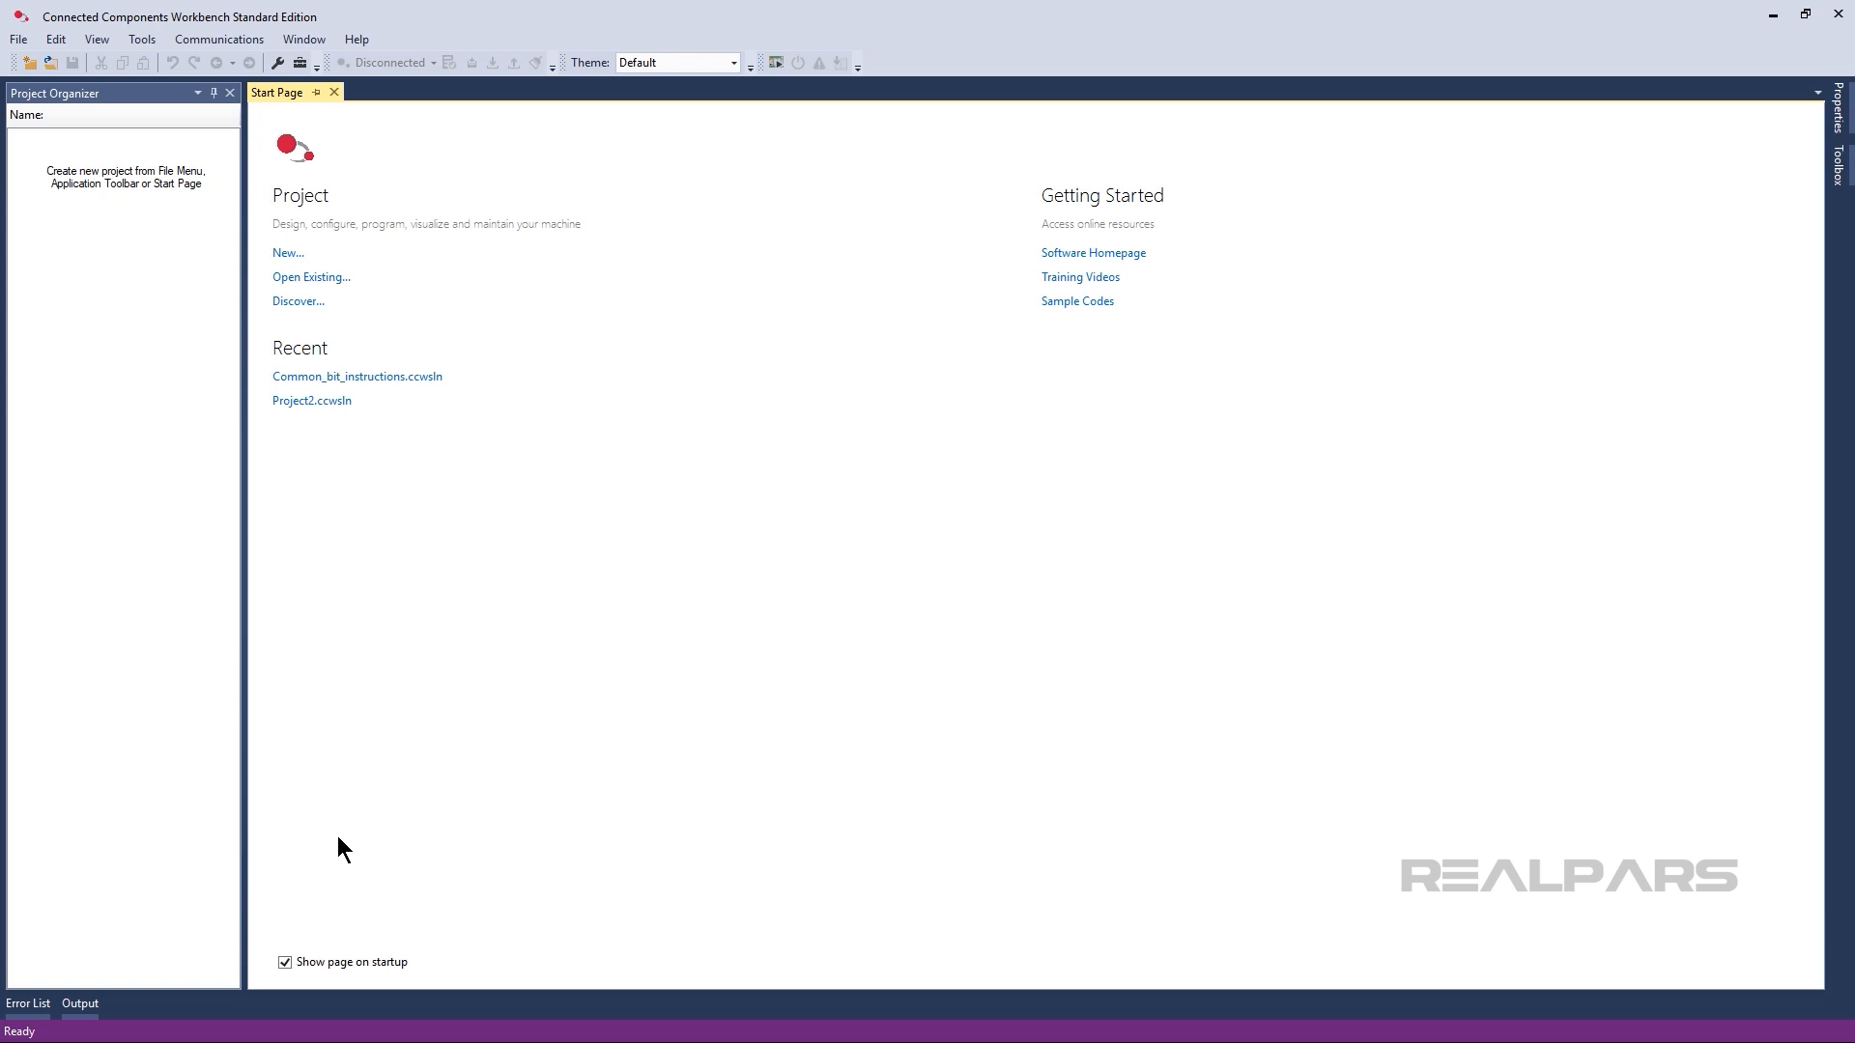
pyautogui.click(288, 254)
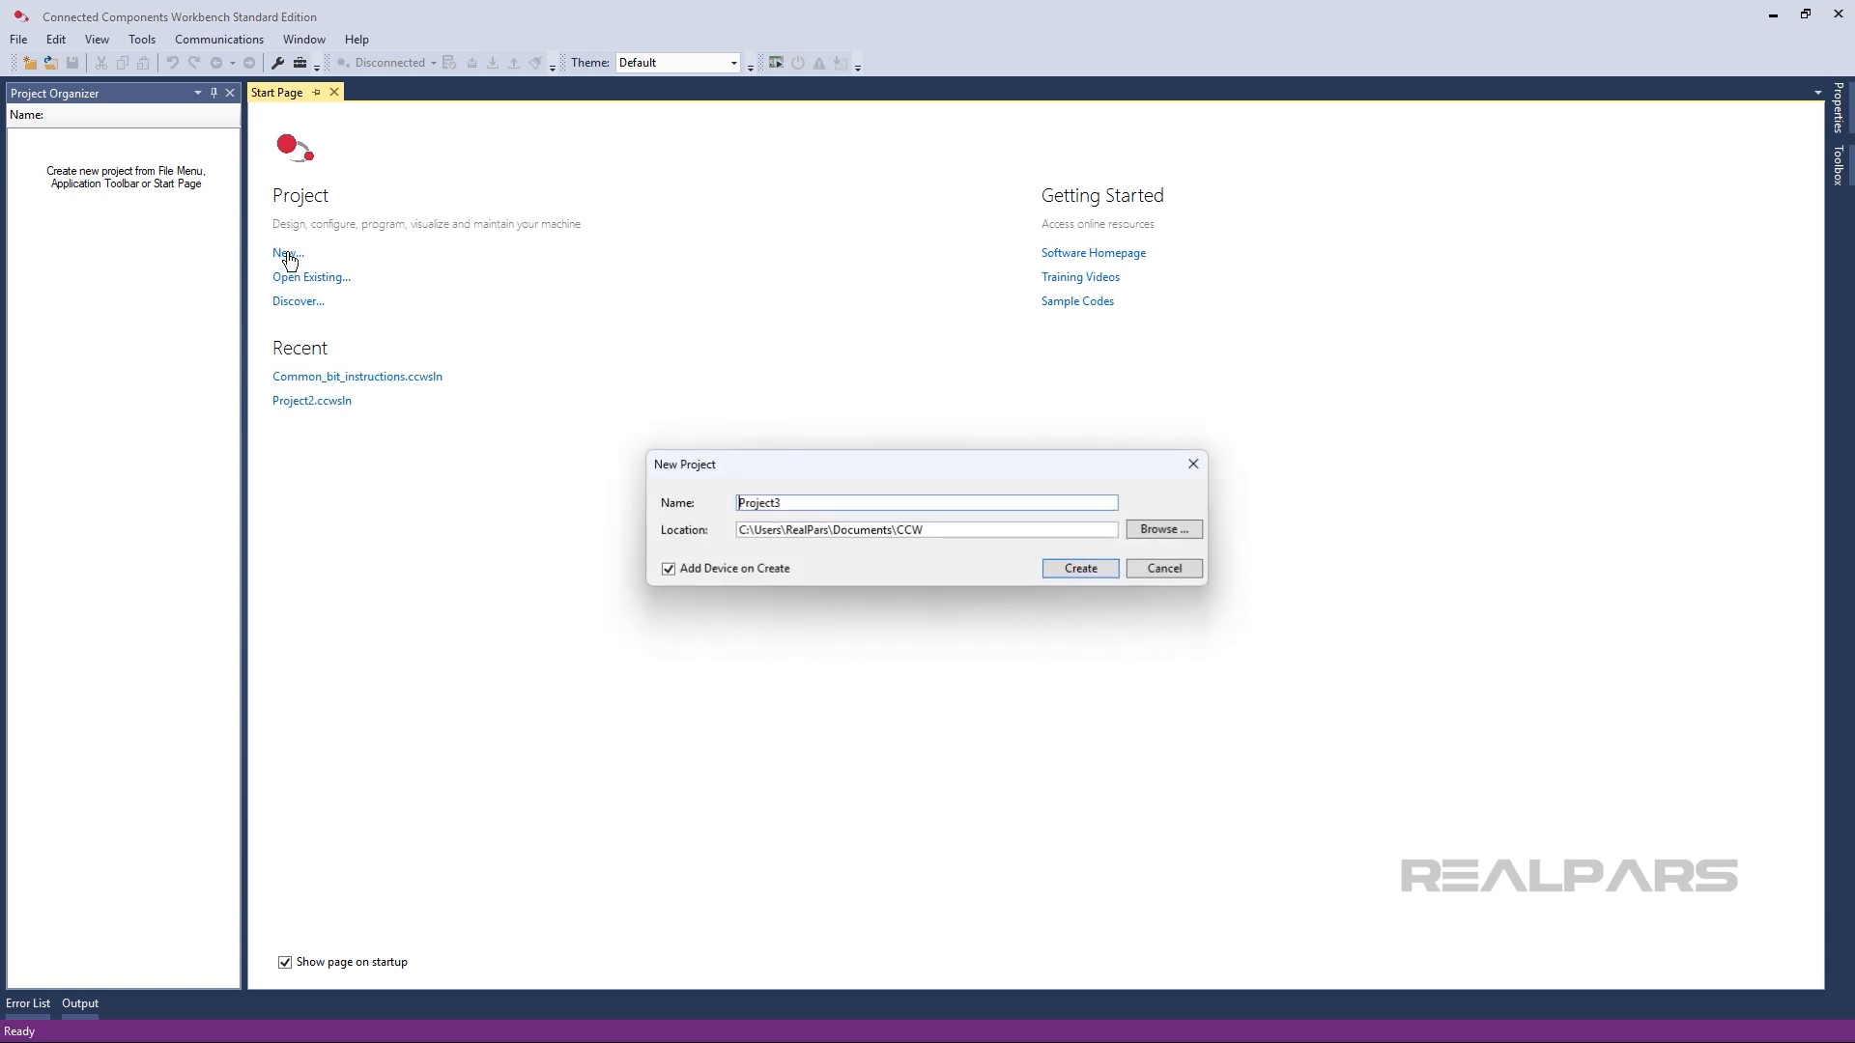
pyautogui.write('FactoryIO')
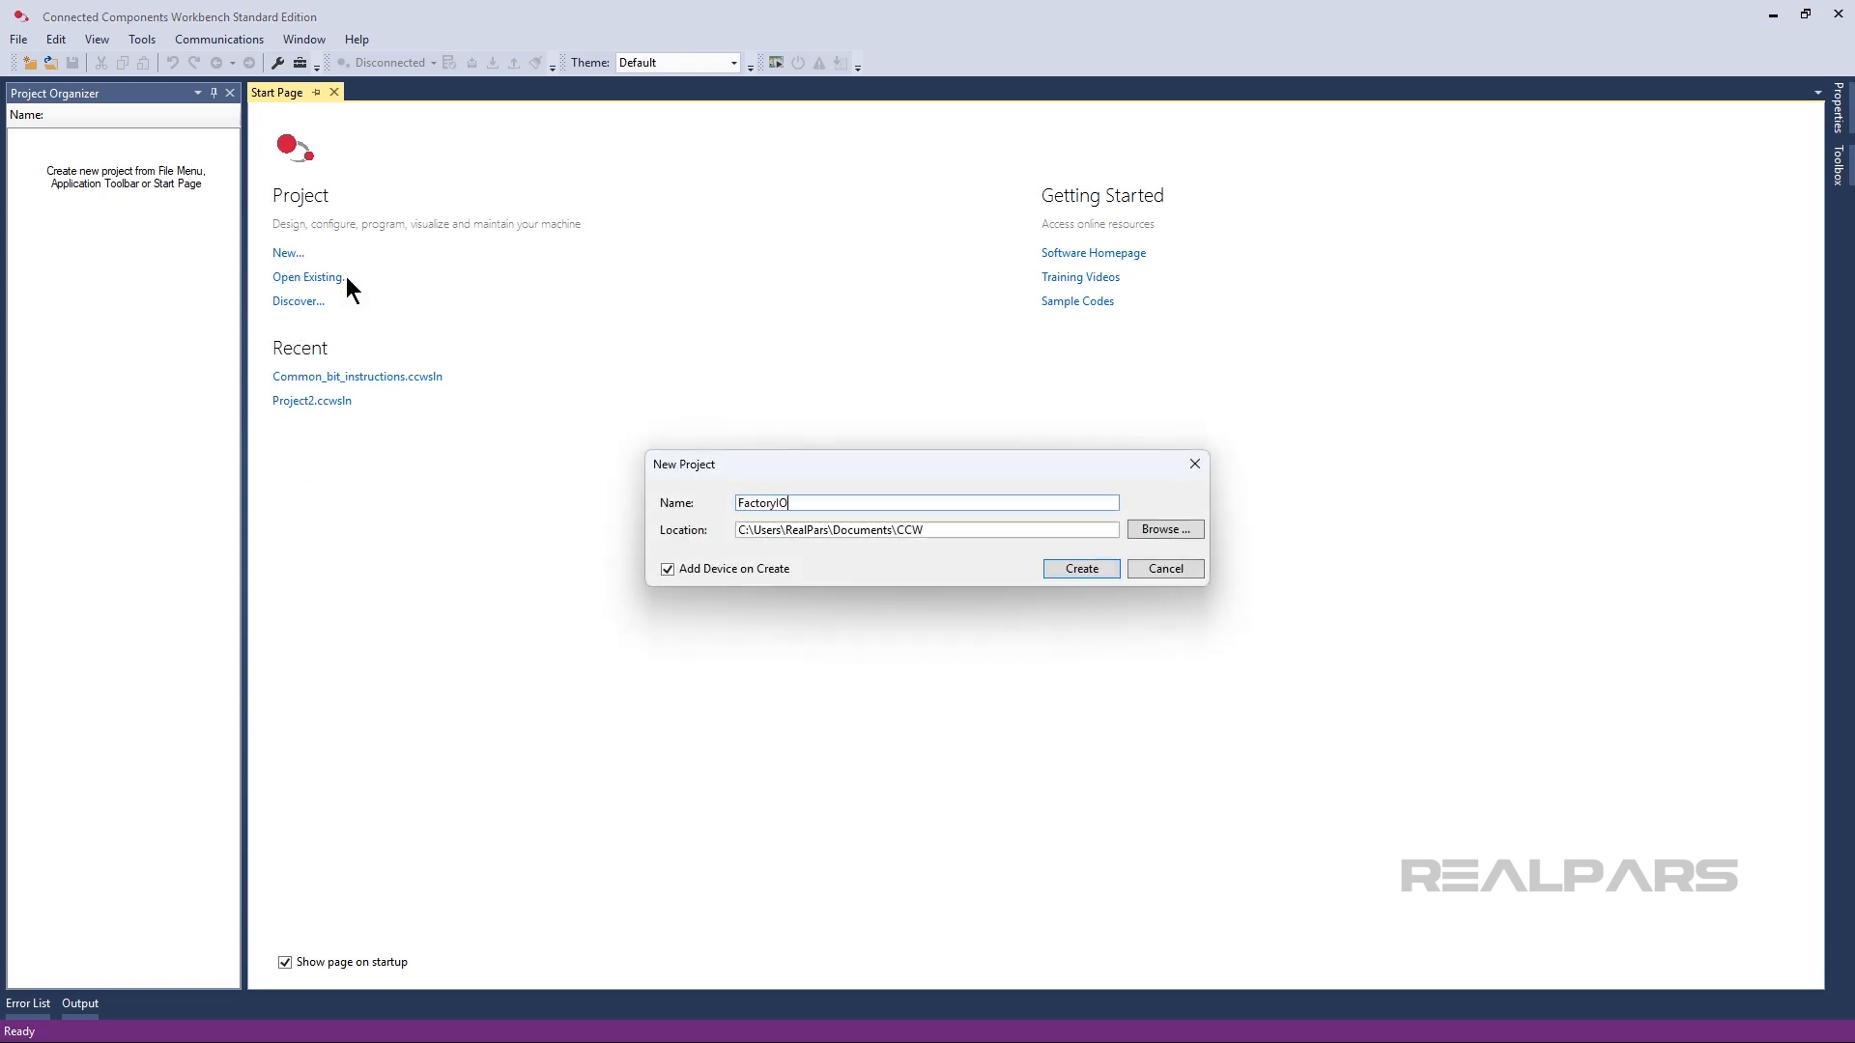
pyautogui.click(1057, 566)
# Add the Micro850 simulation controller 2080-LC50-48QWB-SIM from the LC50 catalog group to the project.
pyautogui.click(597, 314)
pyautogui.click(616, 400)
pyautogui.click(635, 441)
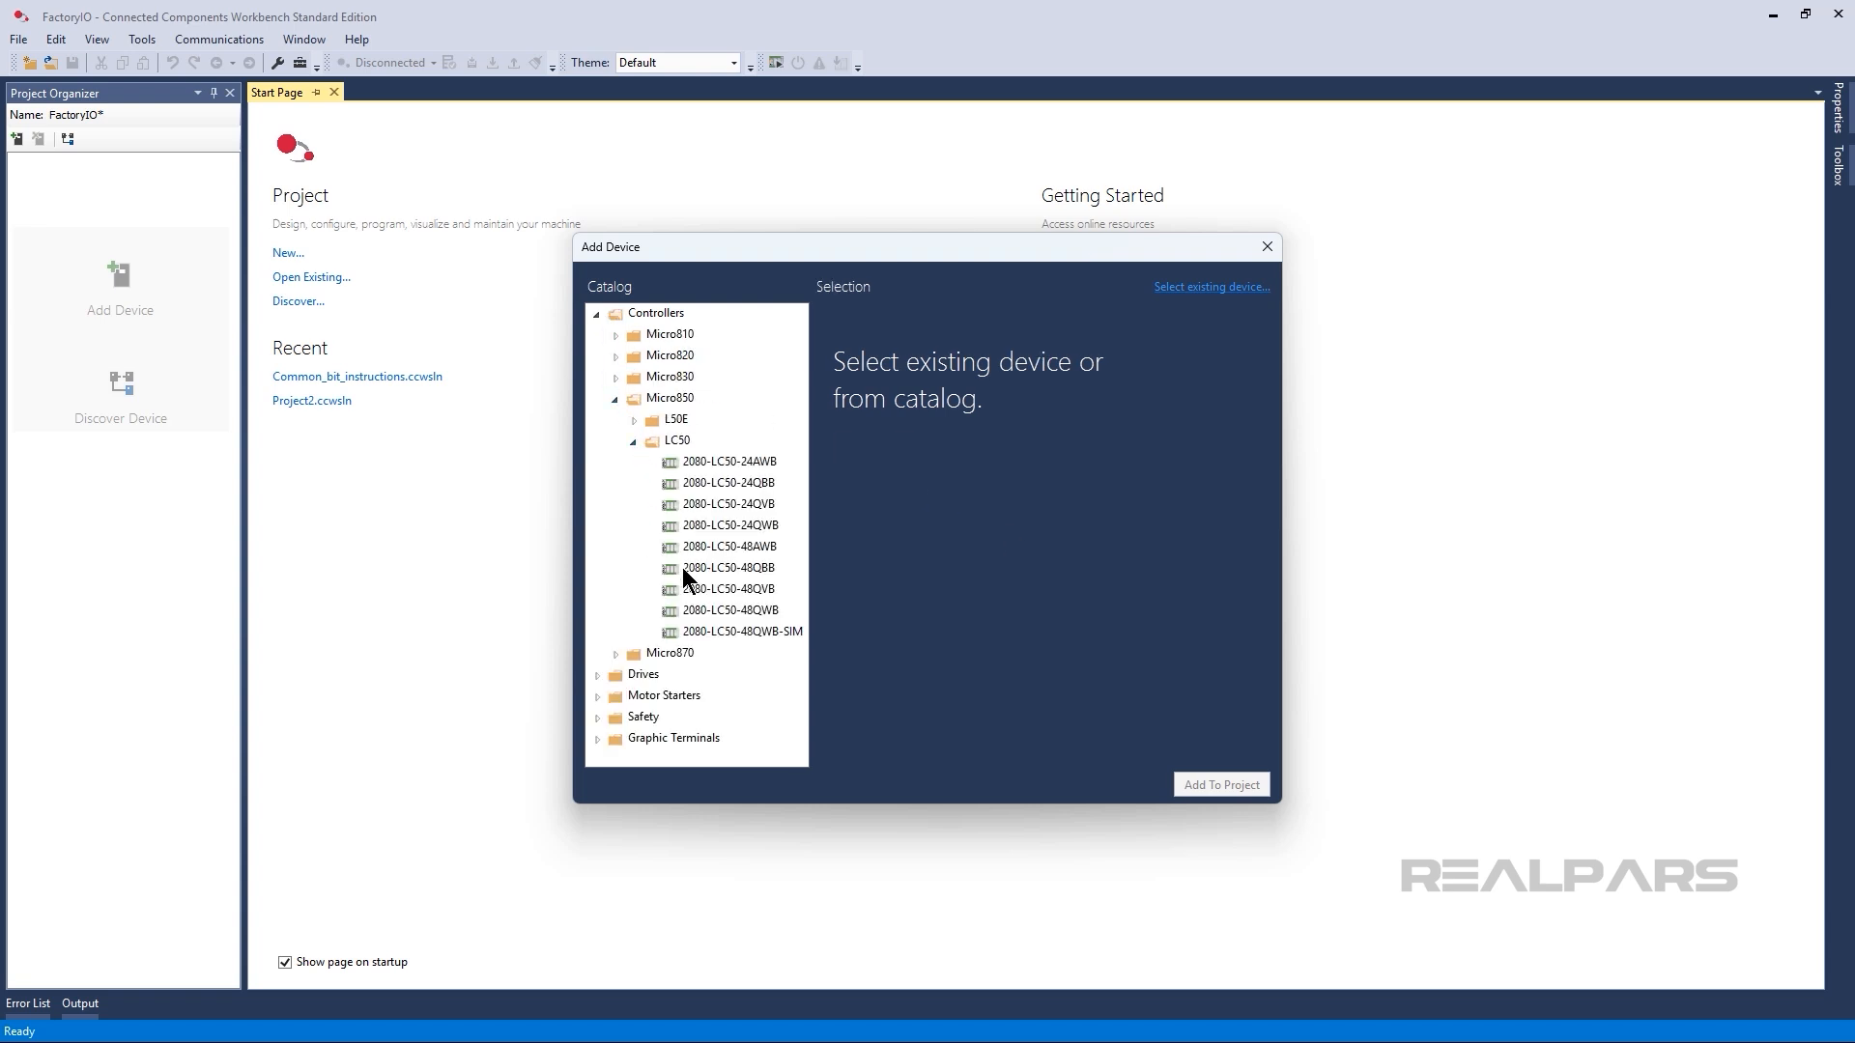
pyautogui.click(698, 637)
pyautogui.click(1203, 630)
pyautogui.click(1200, 787)
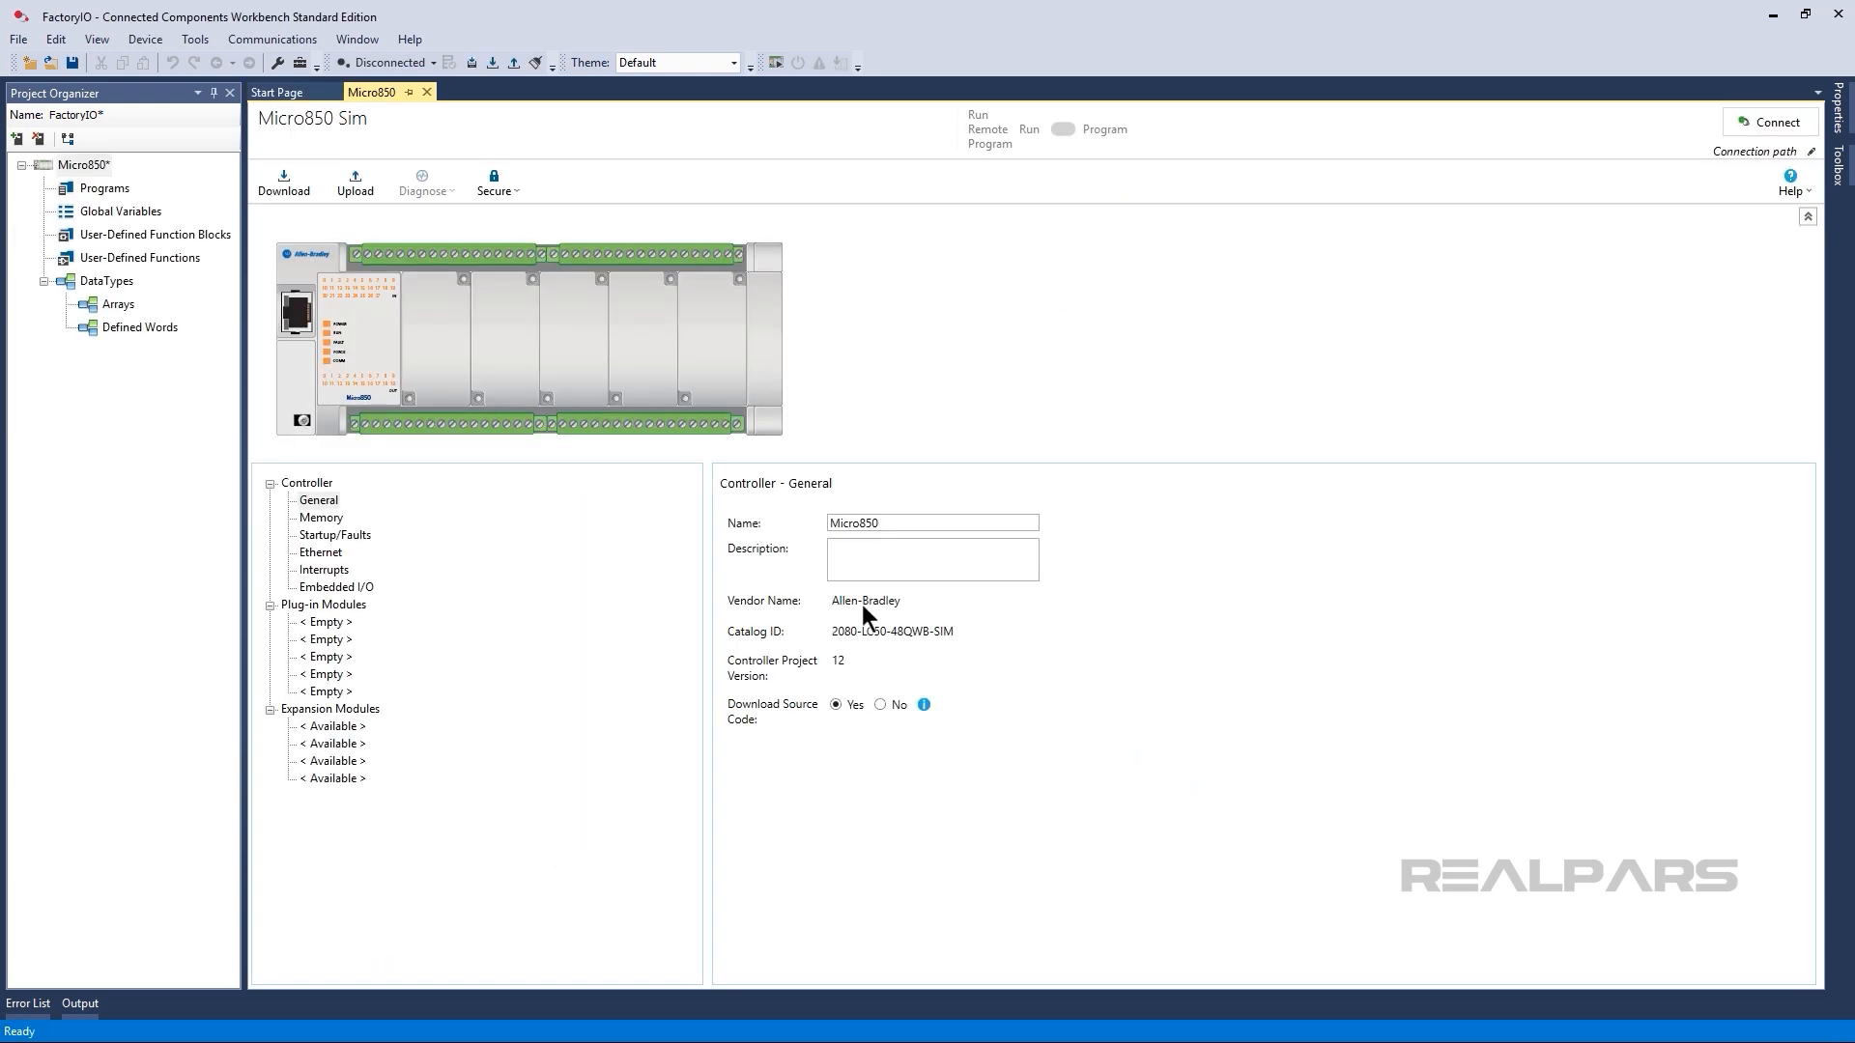
# Add a BOOL global variable named BOOL_IN_0 with the alias Sensor to the Micro850 controller.
pyautogui.doubleClick(142, 212)
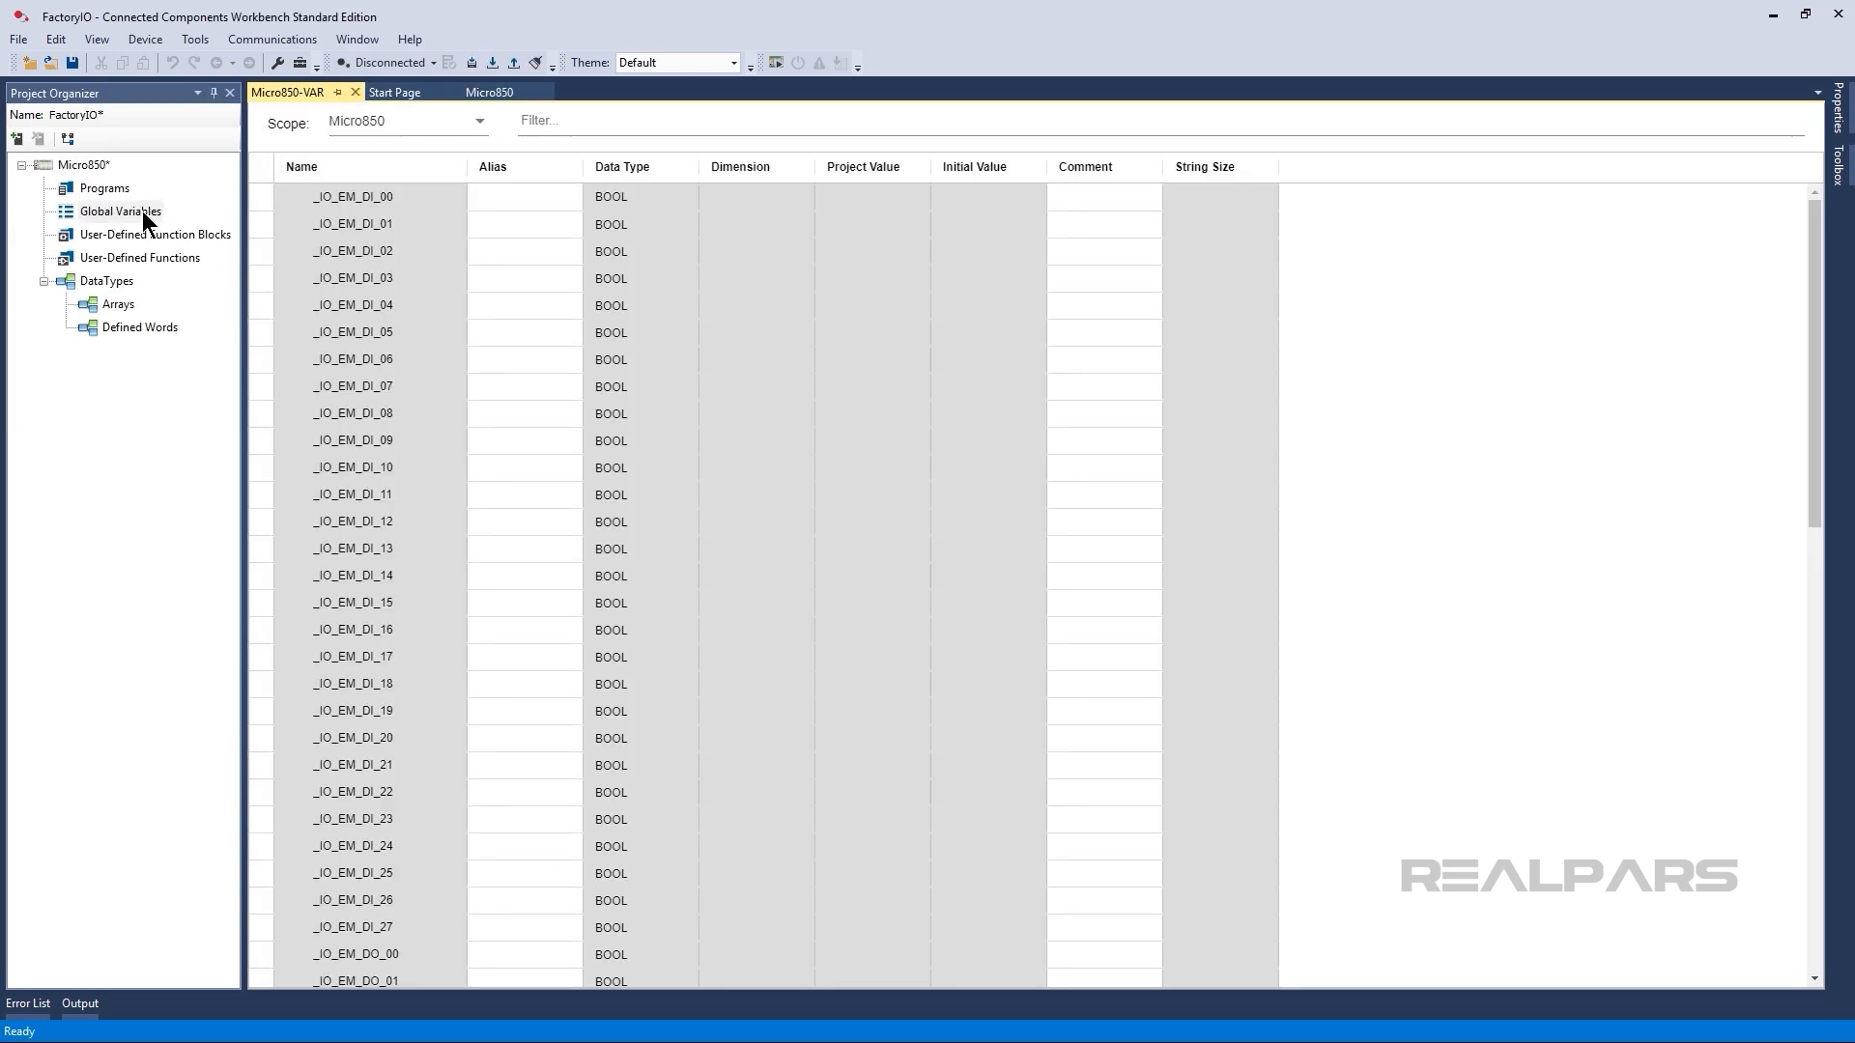
pyautogui.moveTo(1815, 321); pyautogui.dragTo(1804, 780)
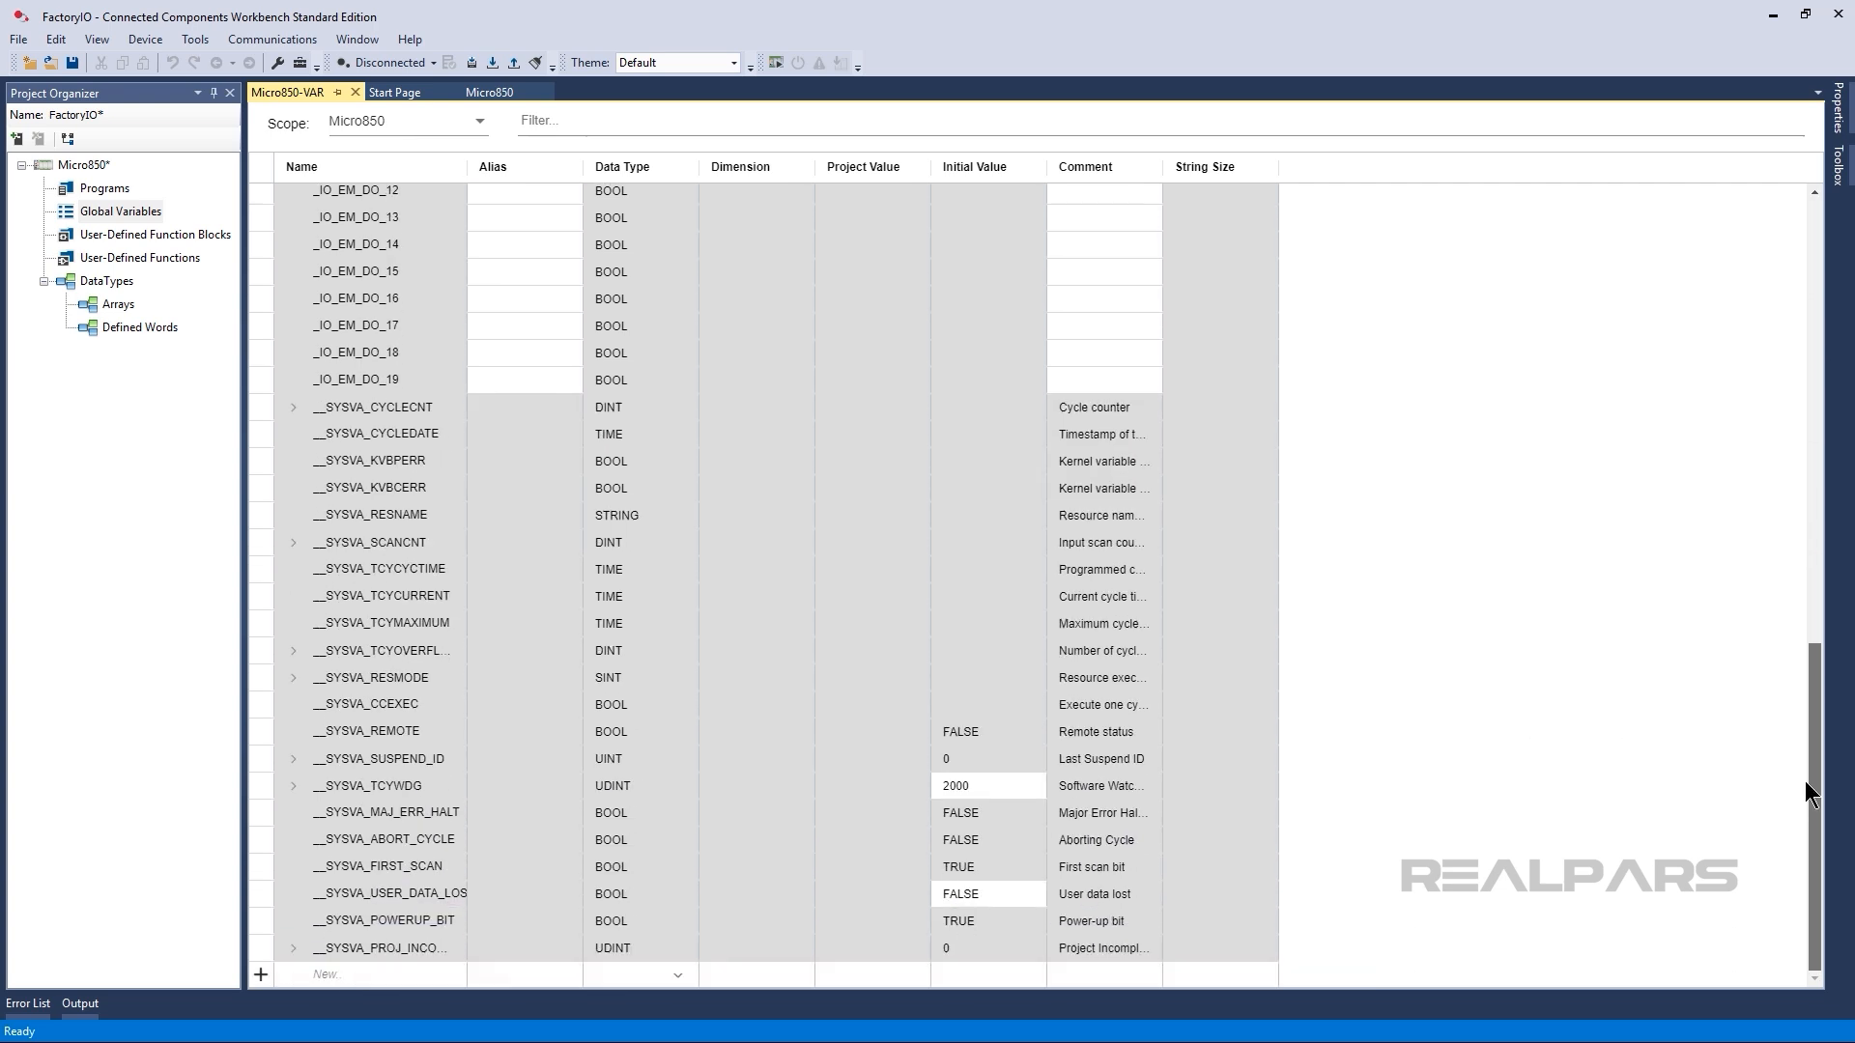
pyautogui.click(432, 976)
pyautogui.write('BOOL_IN_0')
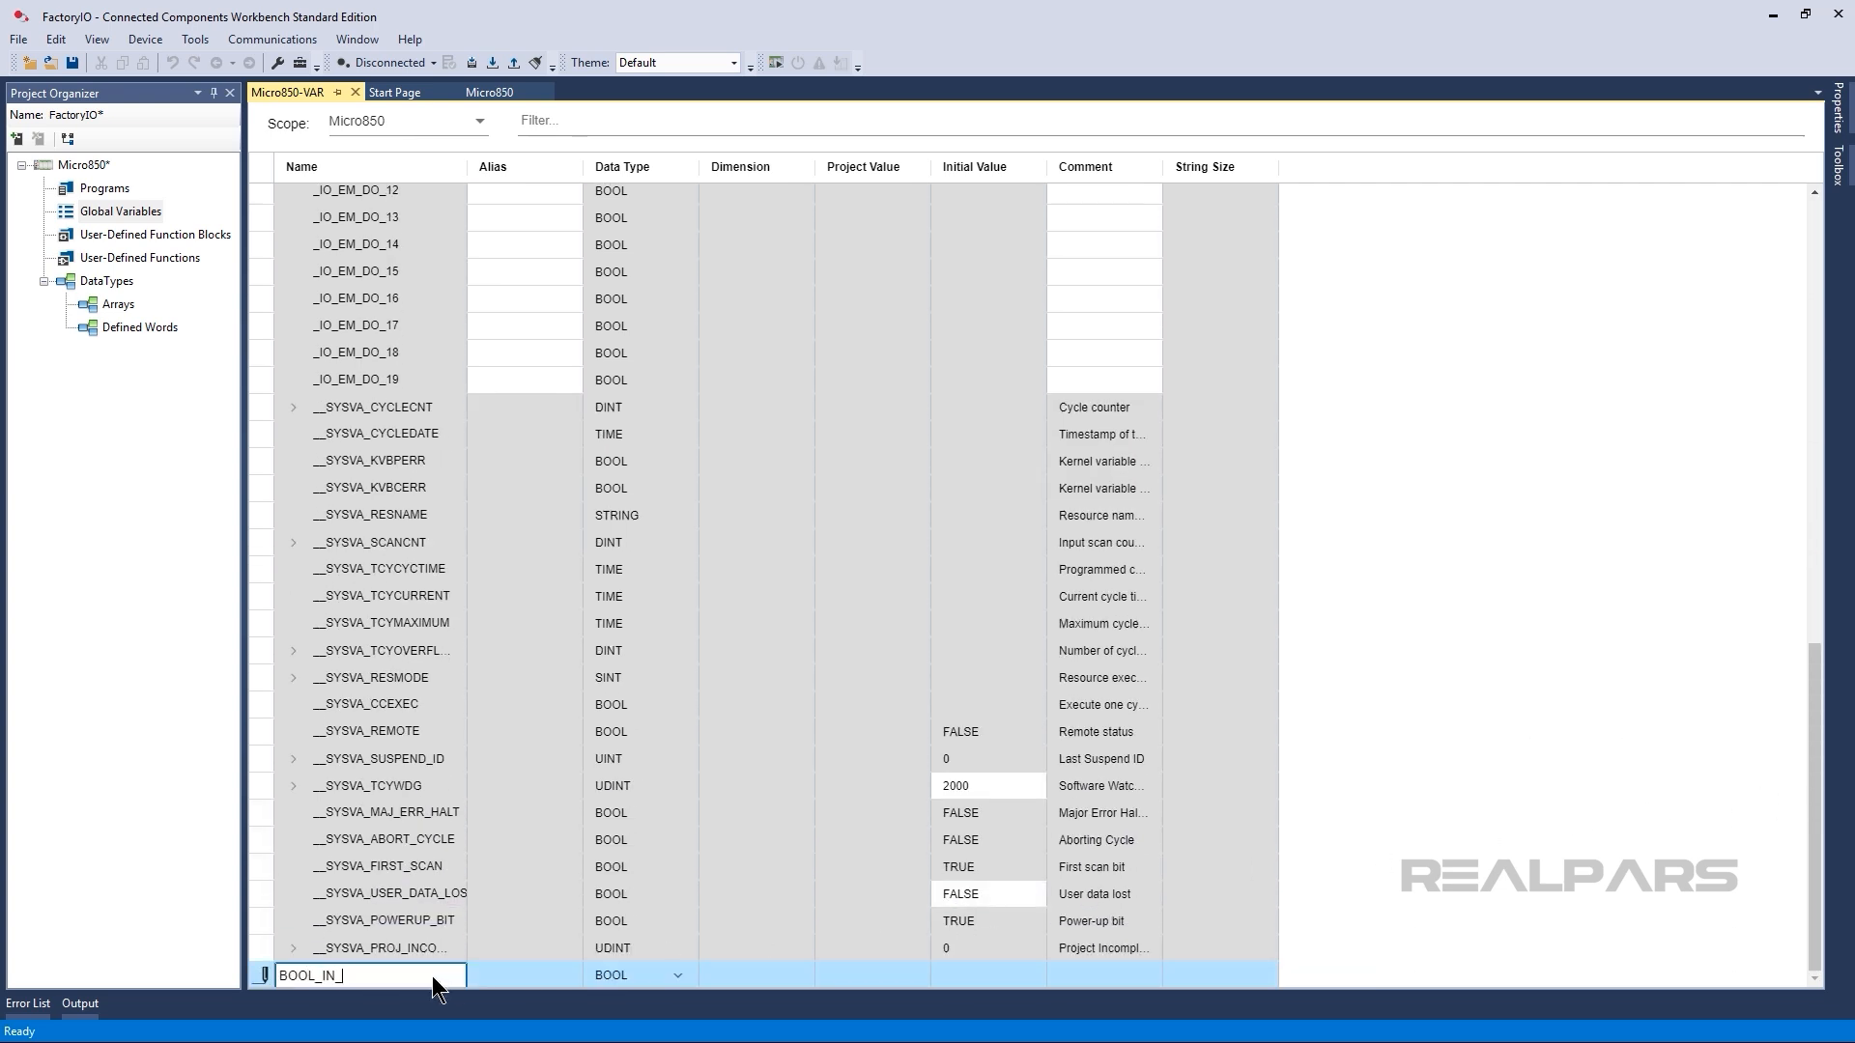
pyautogui.press('Return')
pyautogui.write('Sensor')
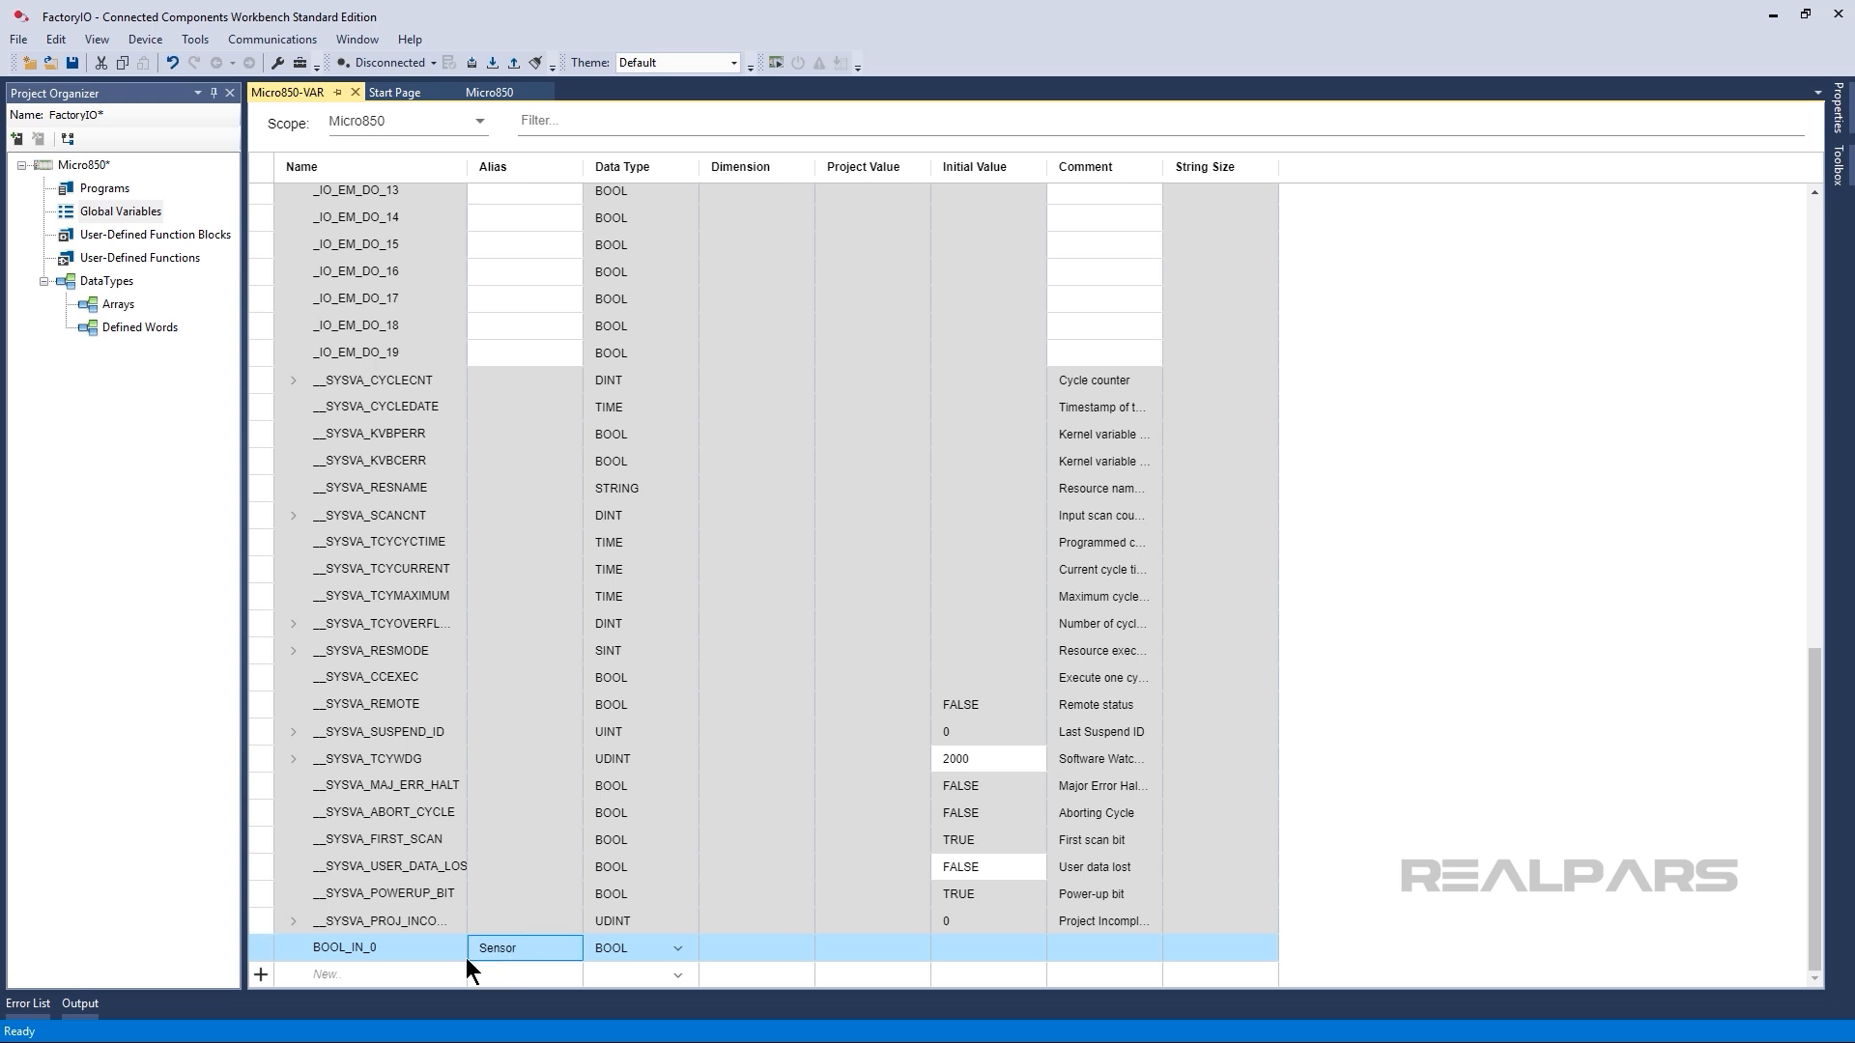
# Add a second BOOL global variable named BOOL_OUT_0 with the alias Conveyor.
pyautogui.click(443, 974)
pyautogui.write('BOOL_OUT_0')
pyautogui.press('Return')
pyautogui.click(504, 948)
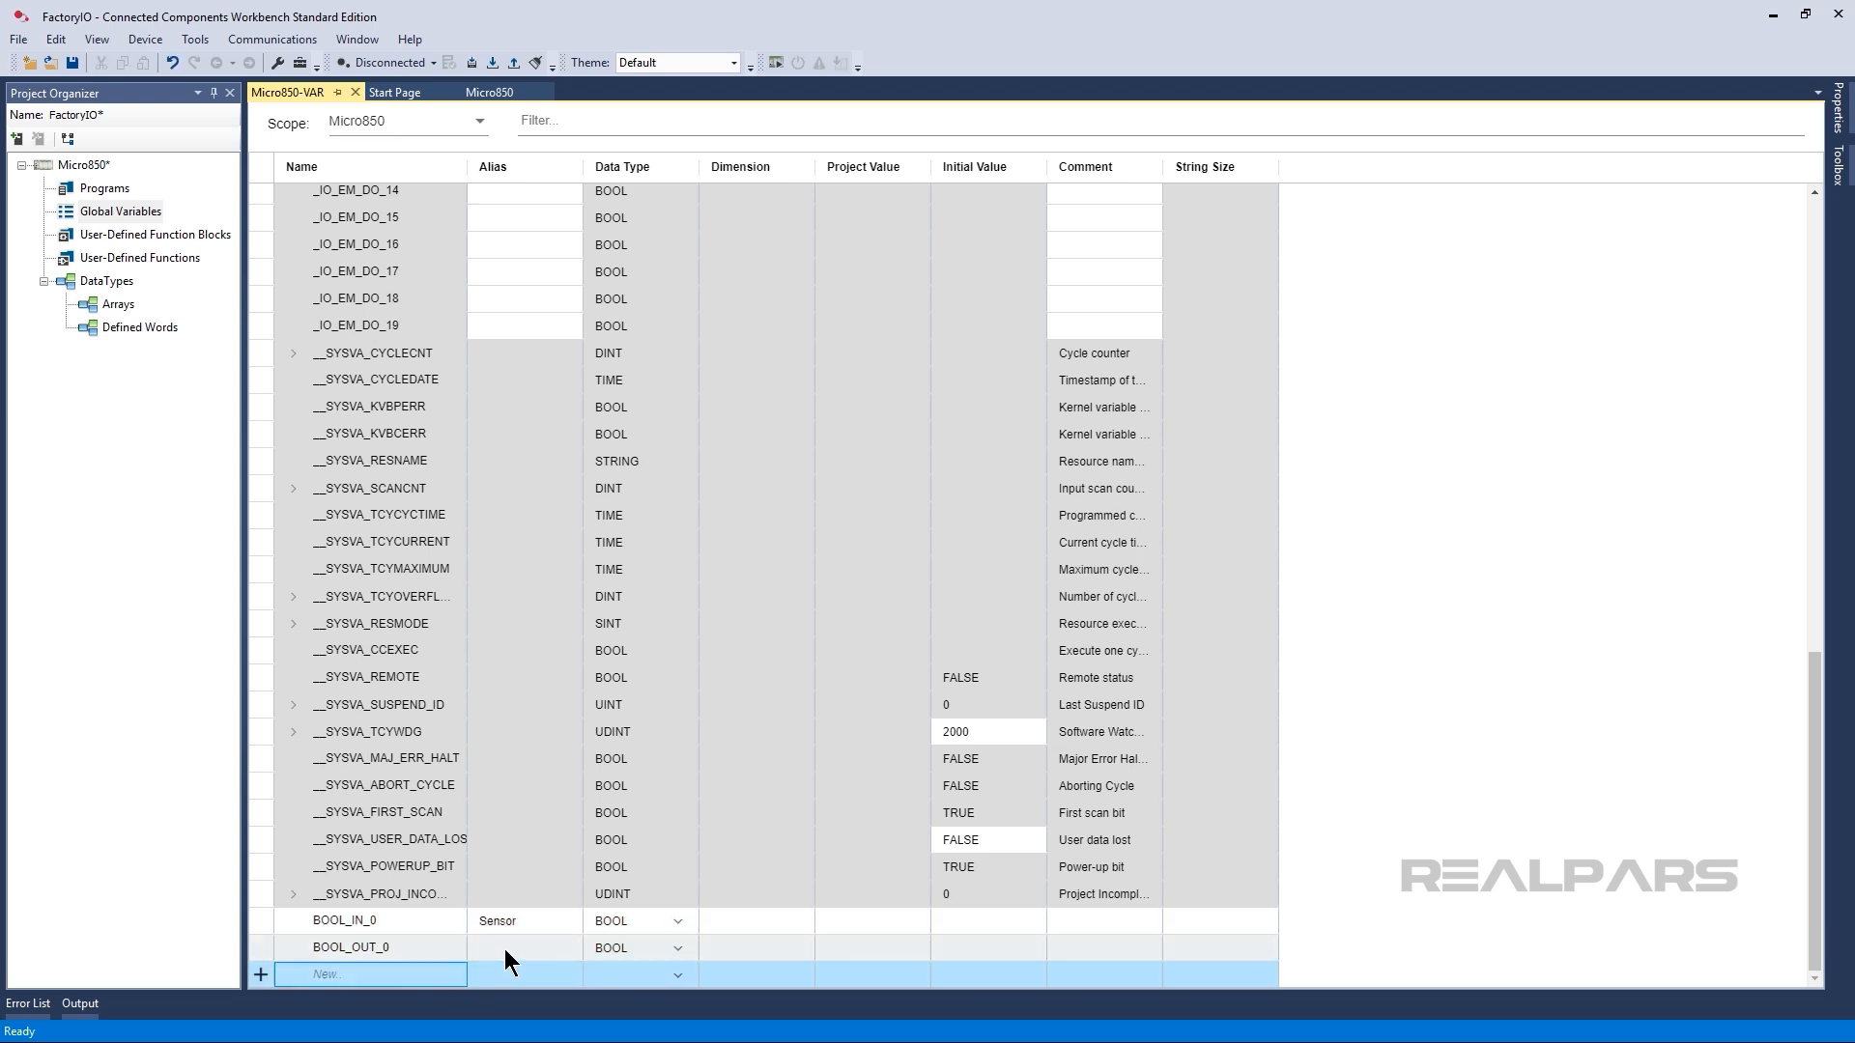
pyautogui.write('Conveyor')
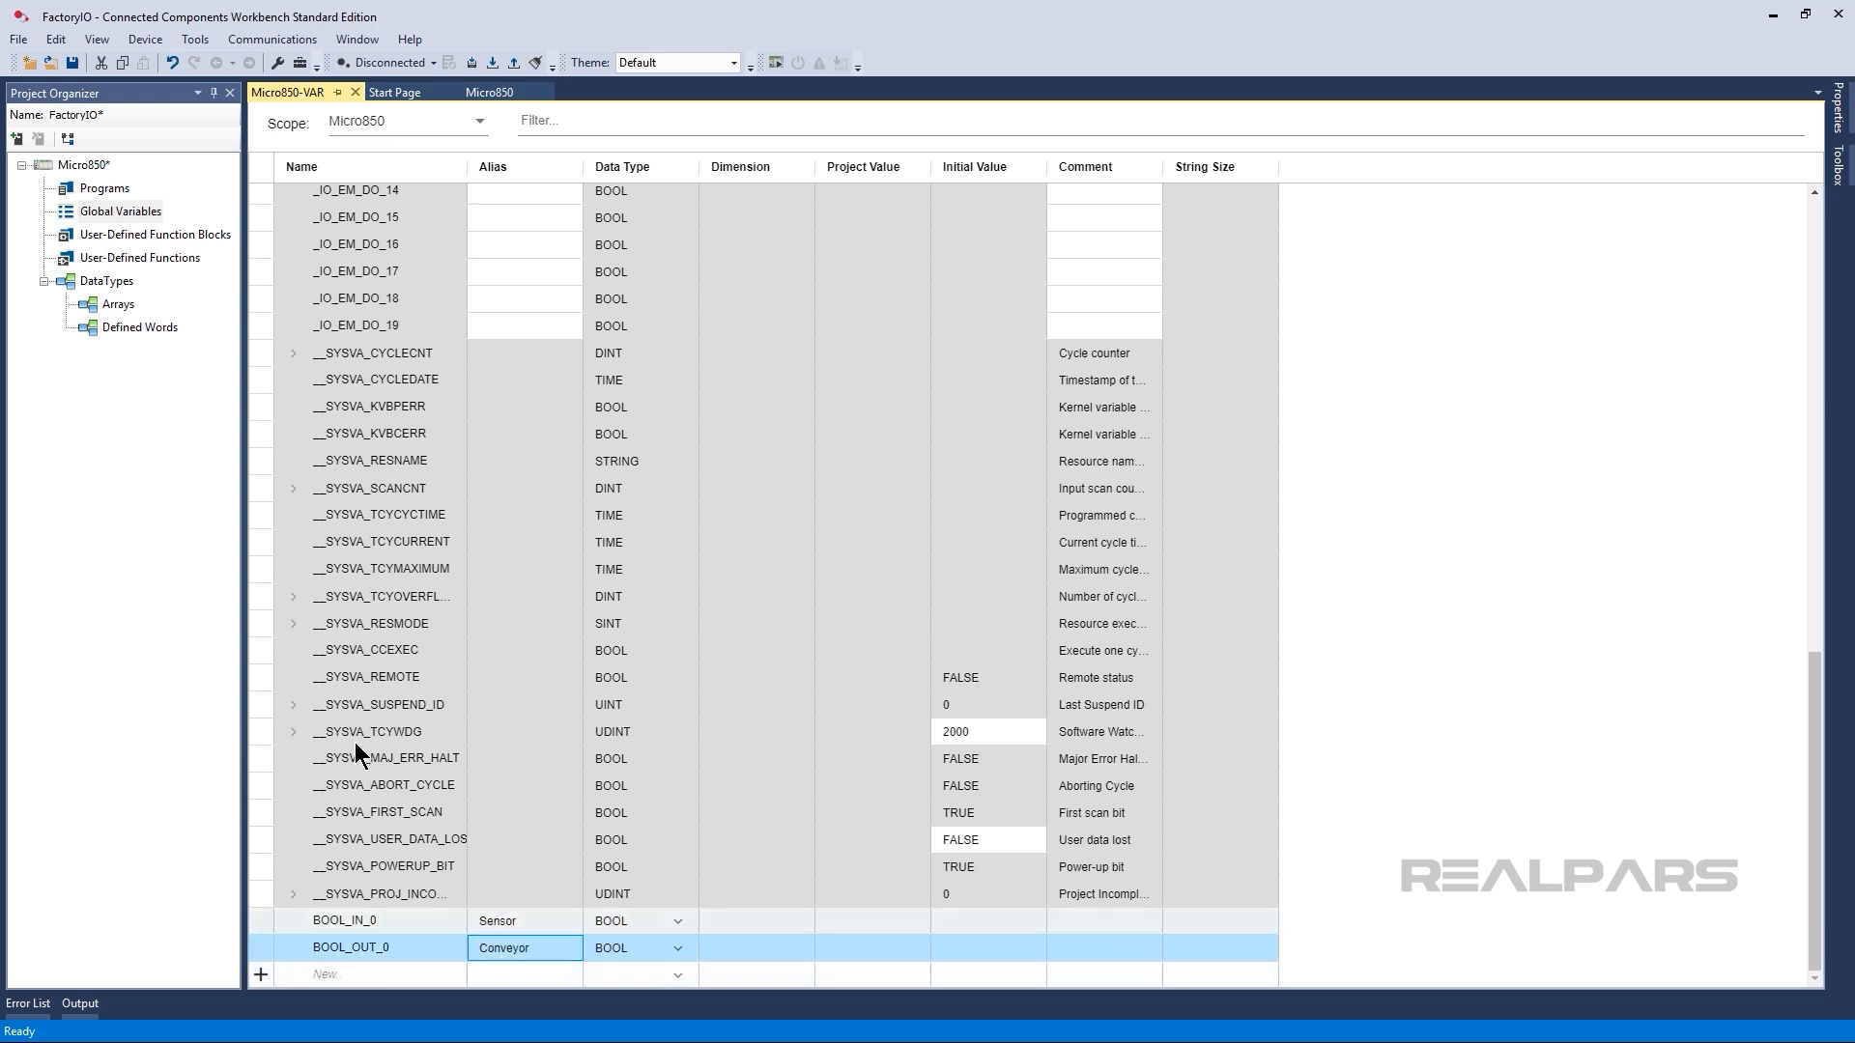
# Add a new ladder diagram program to the Micro850 controller and open it for editing.
pyautogui.click(108, 193)
pyautogui.rightClick(109, 198)
pyautogui.moveTo(145, 215)
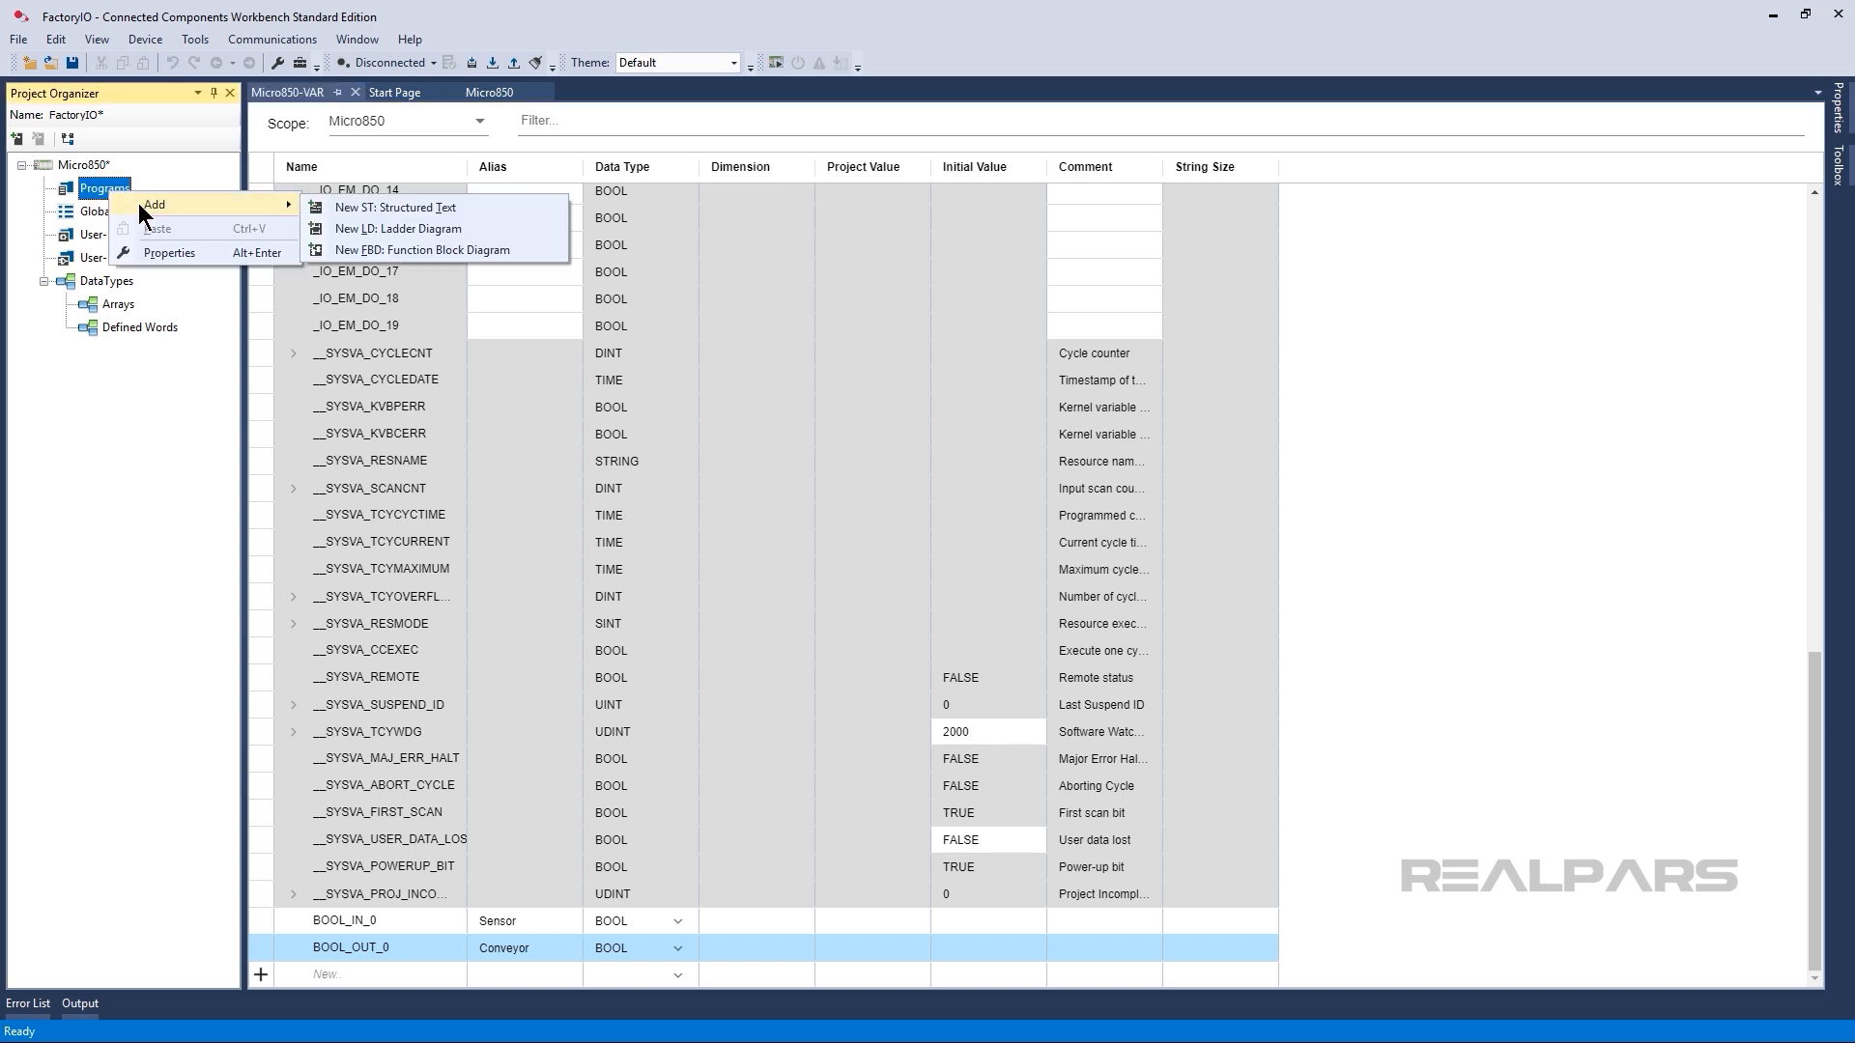
pyautogui.click(377, 237)
pyautogui.doubleClick(127, 206)
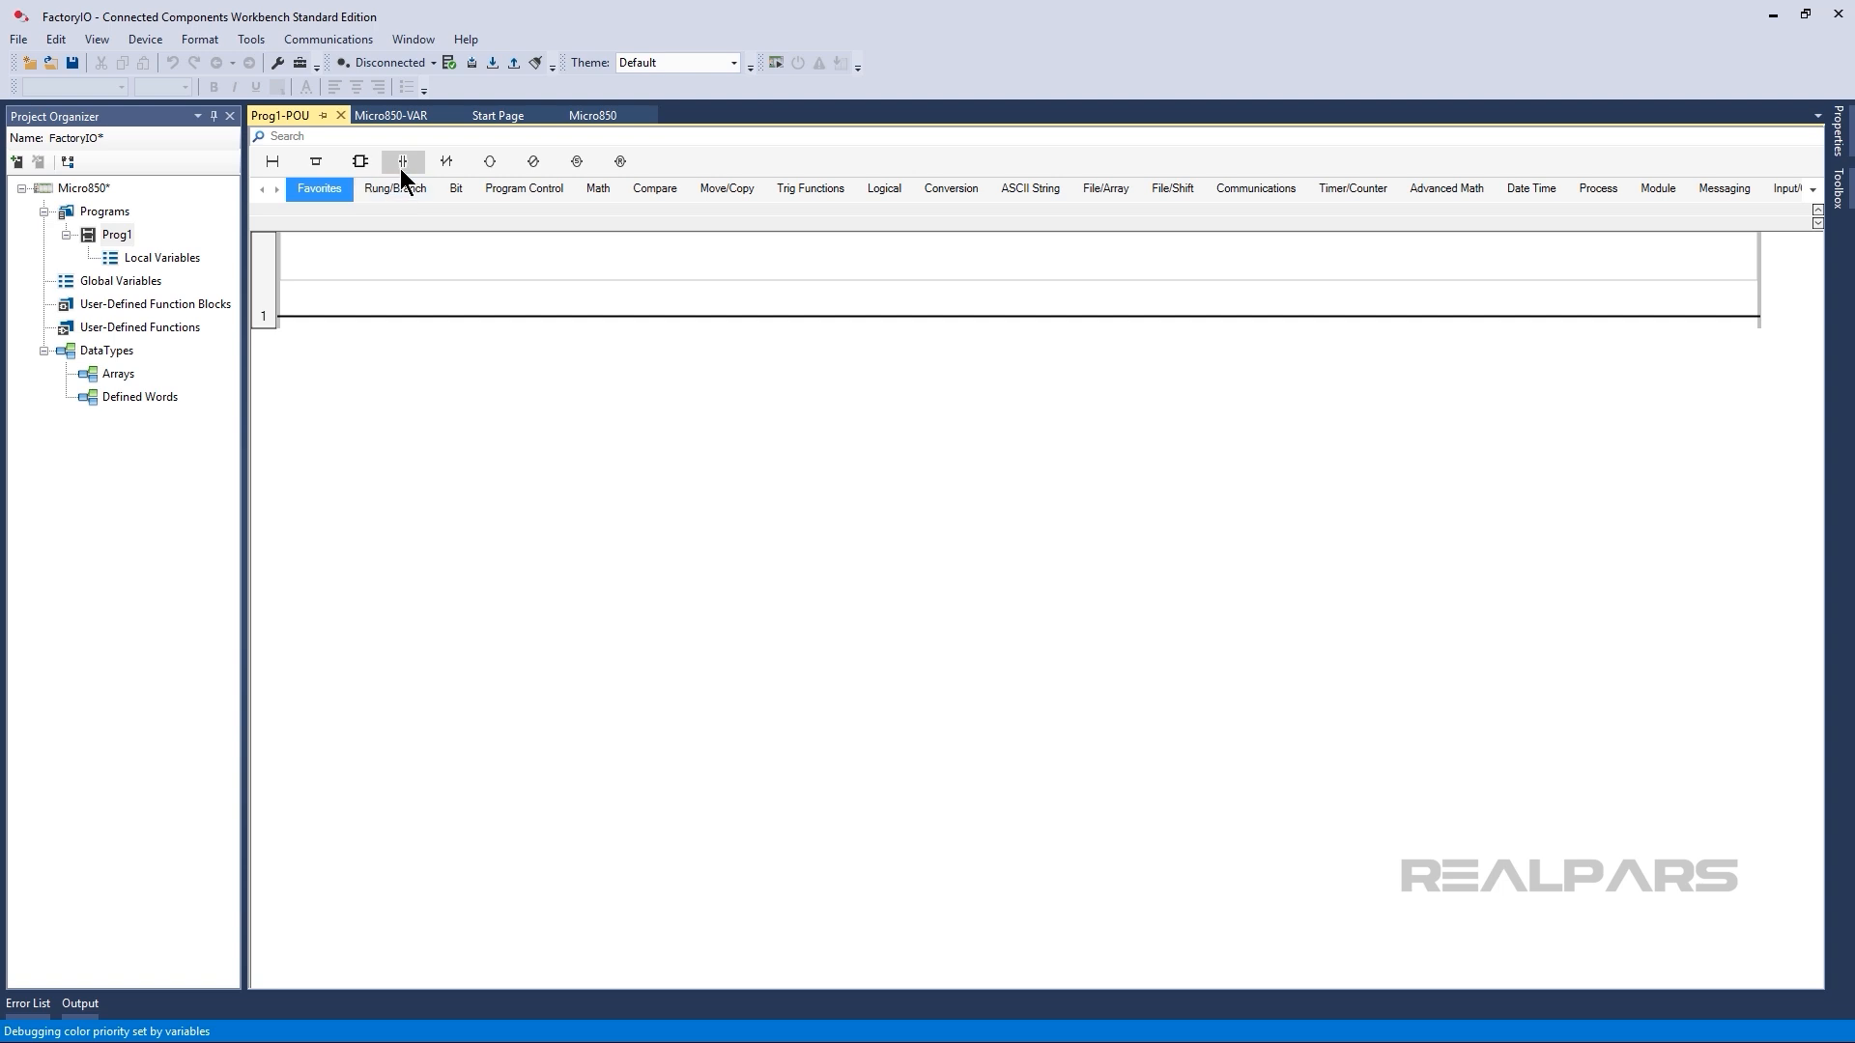
# Place a direct contact assigned to BOOL_IN_0 and a direct coil assigned to BOOL_OUT_0 on rung 1.
pyautogui.moveTo(400, 168); pyautogui.dragTo(344, 319)
pyautogui.moveTo(490, 161); pyautogui.dragTo(444, 303)
pyautogui.doubleClick(346, 316)
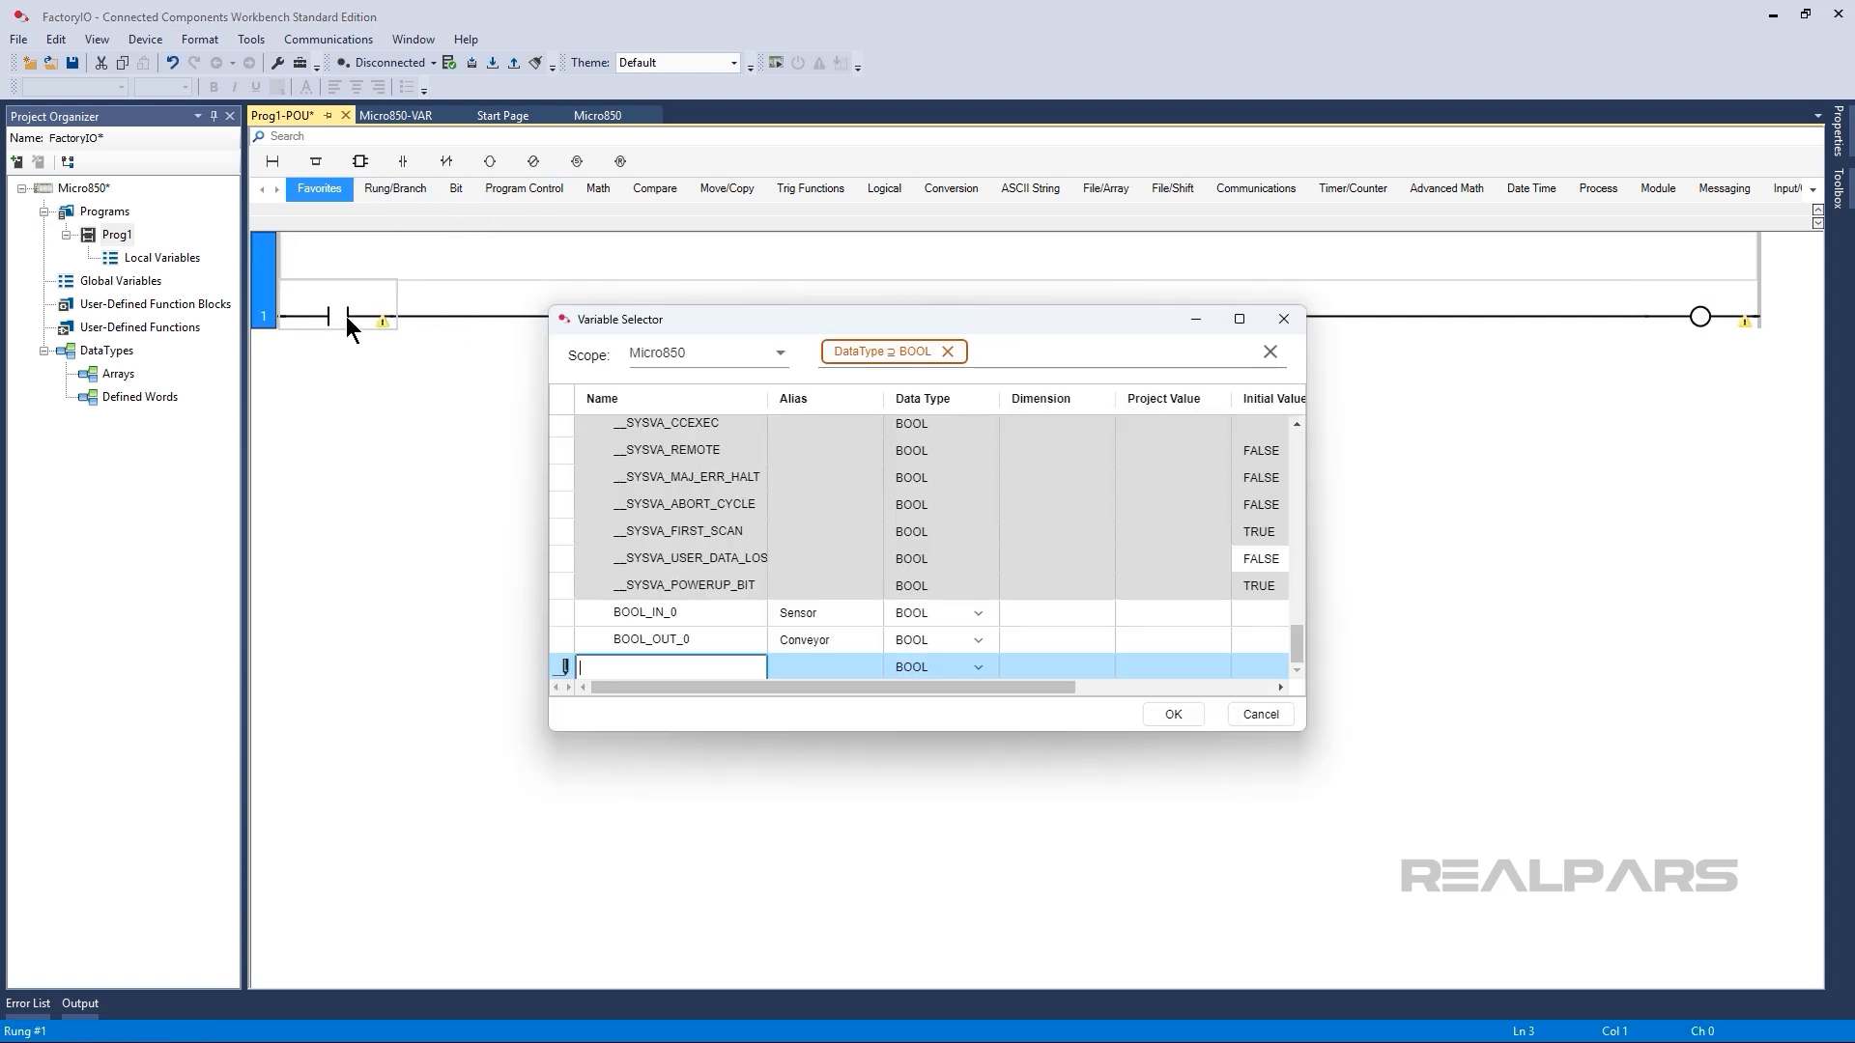
pyautogui.doubleClick(676, 618)
pyautogui.doubleClick(1698, 318)
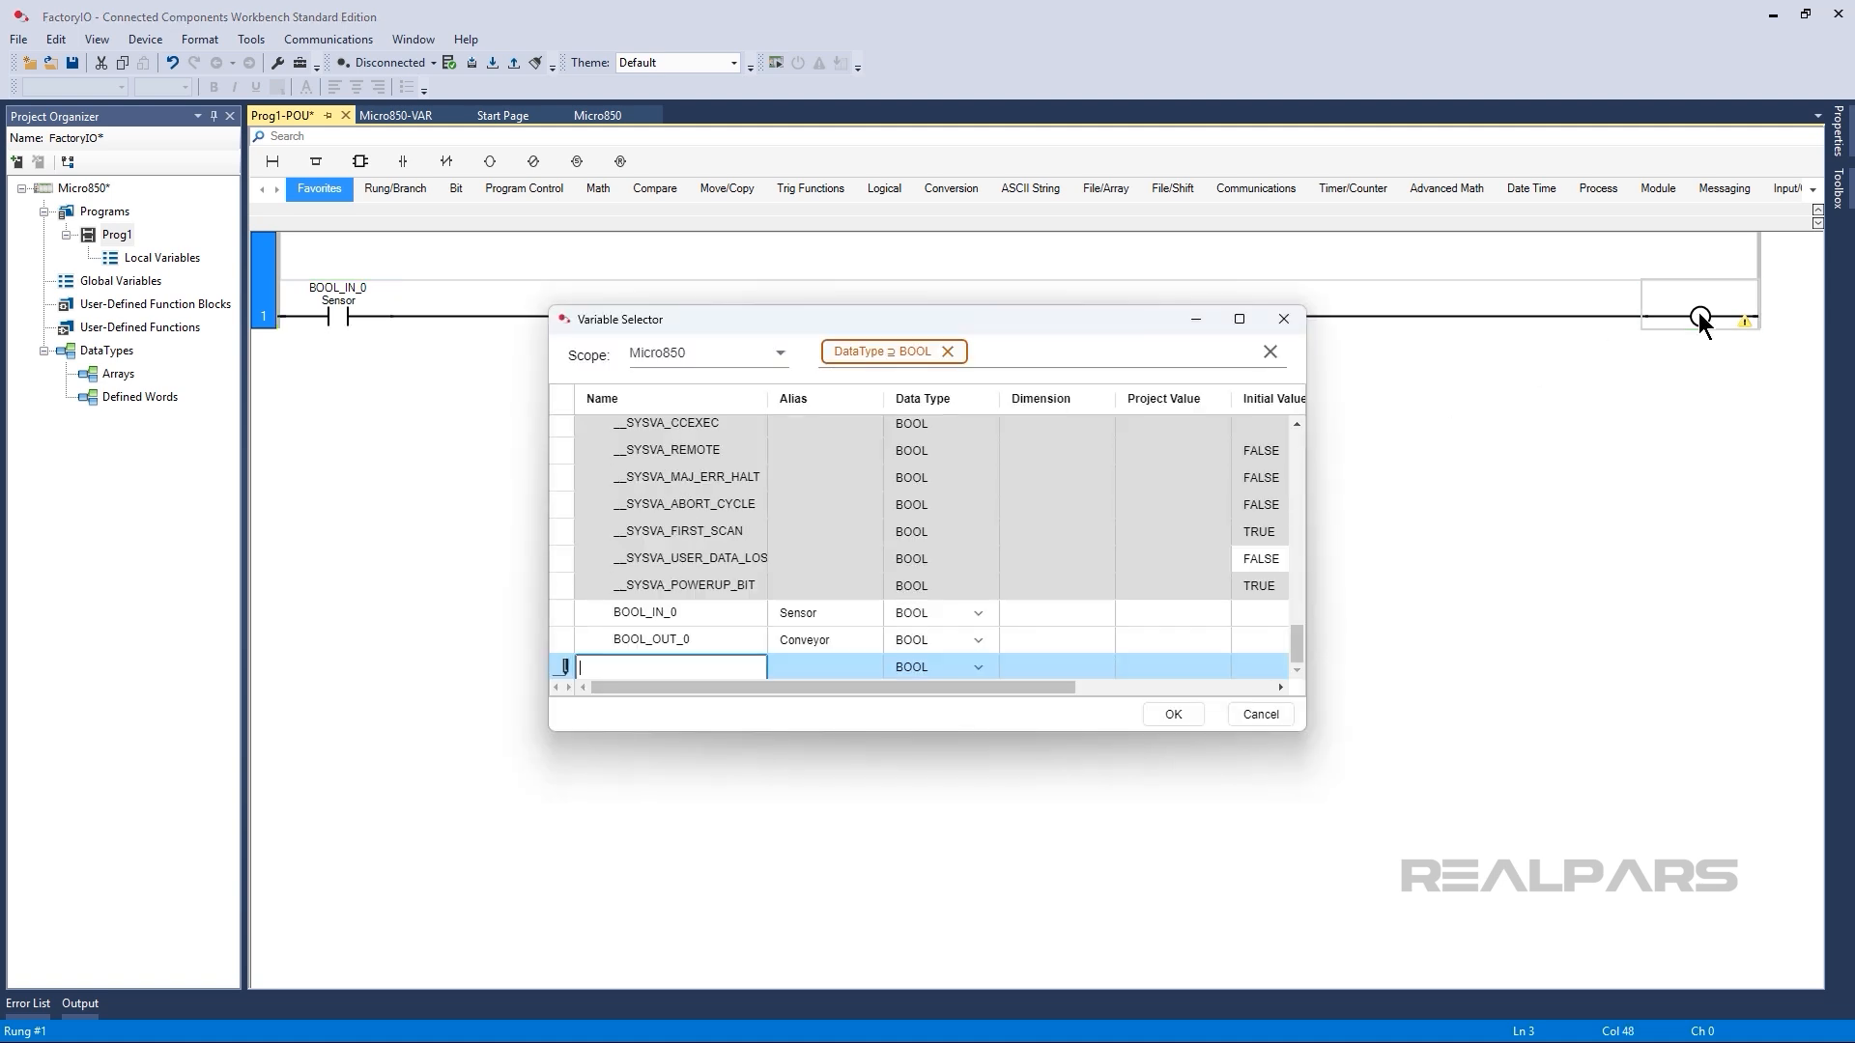
pyautogui.doubleClick(763, 637)
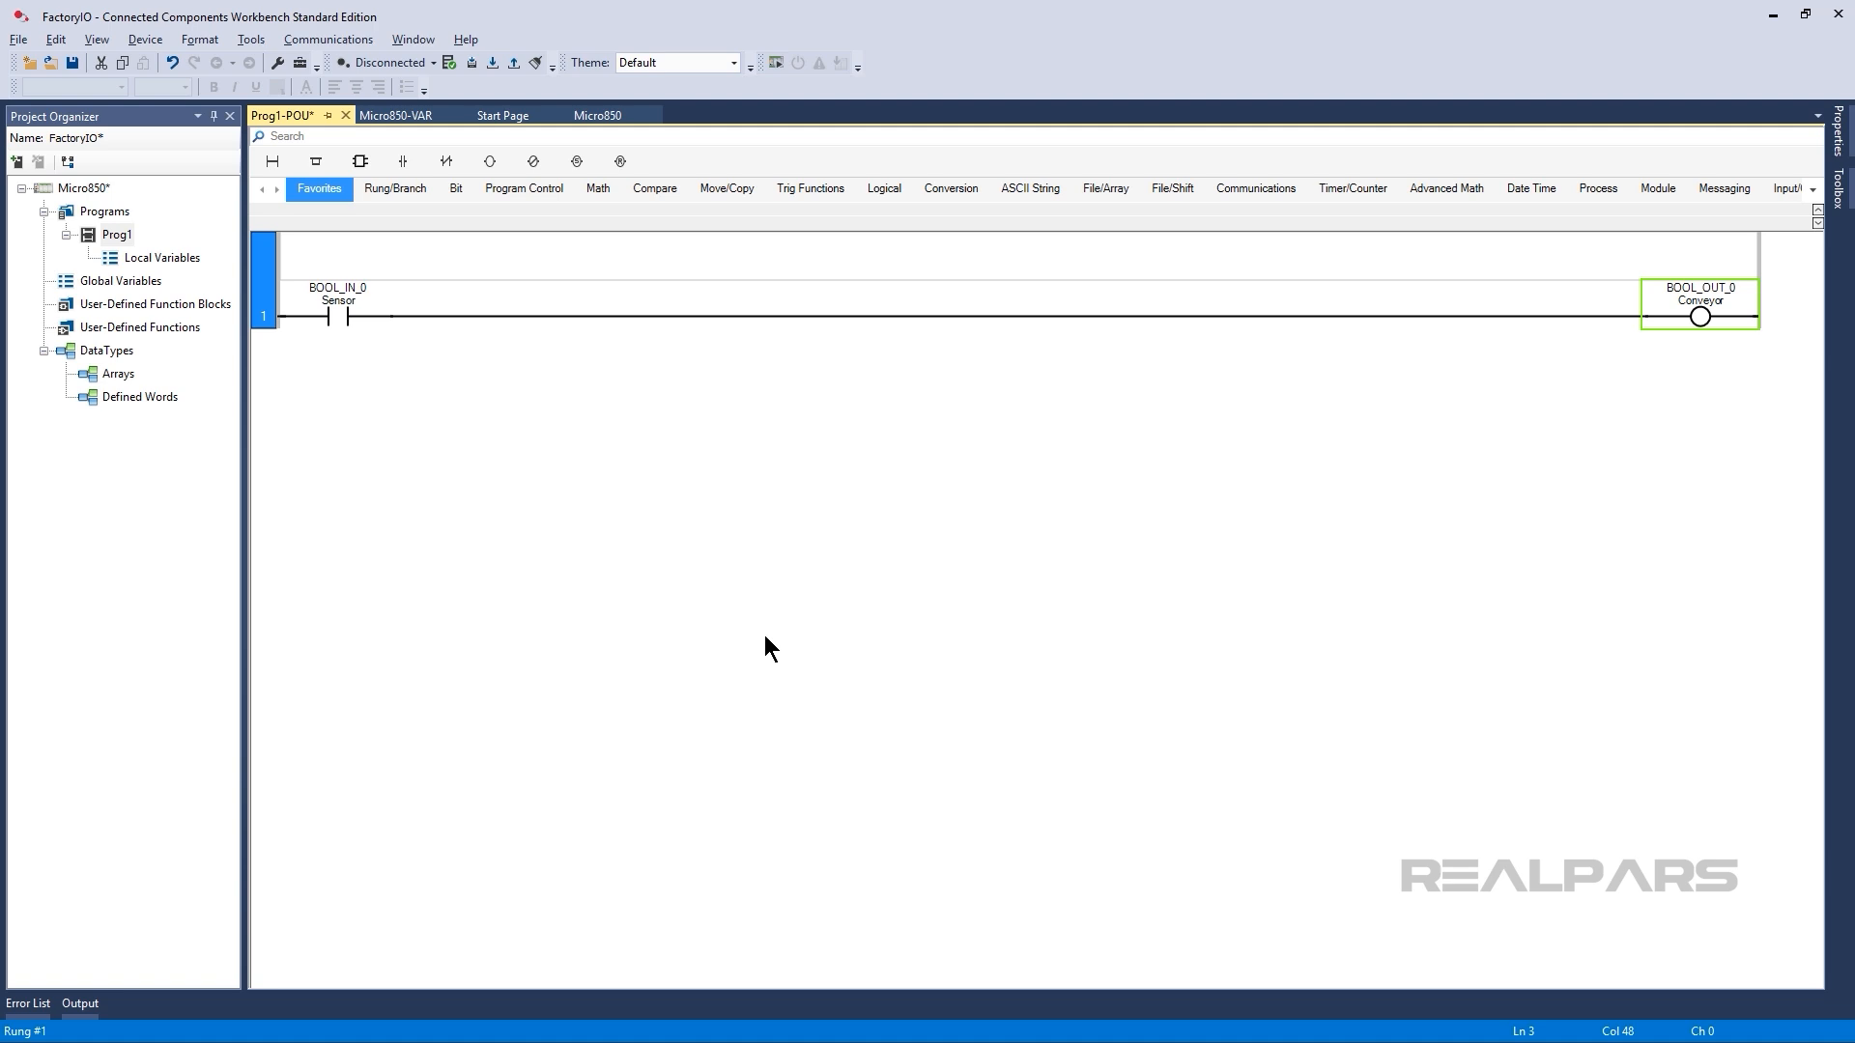
# Start the Micro800 Simulator and power on the simulated controller.
pyautogui.click(776, 63)
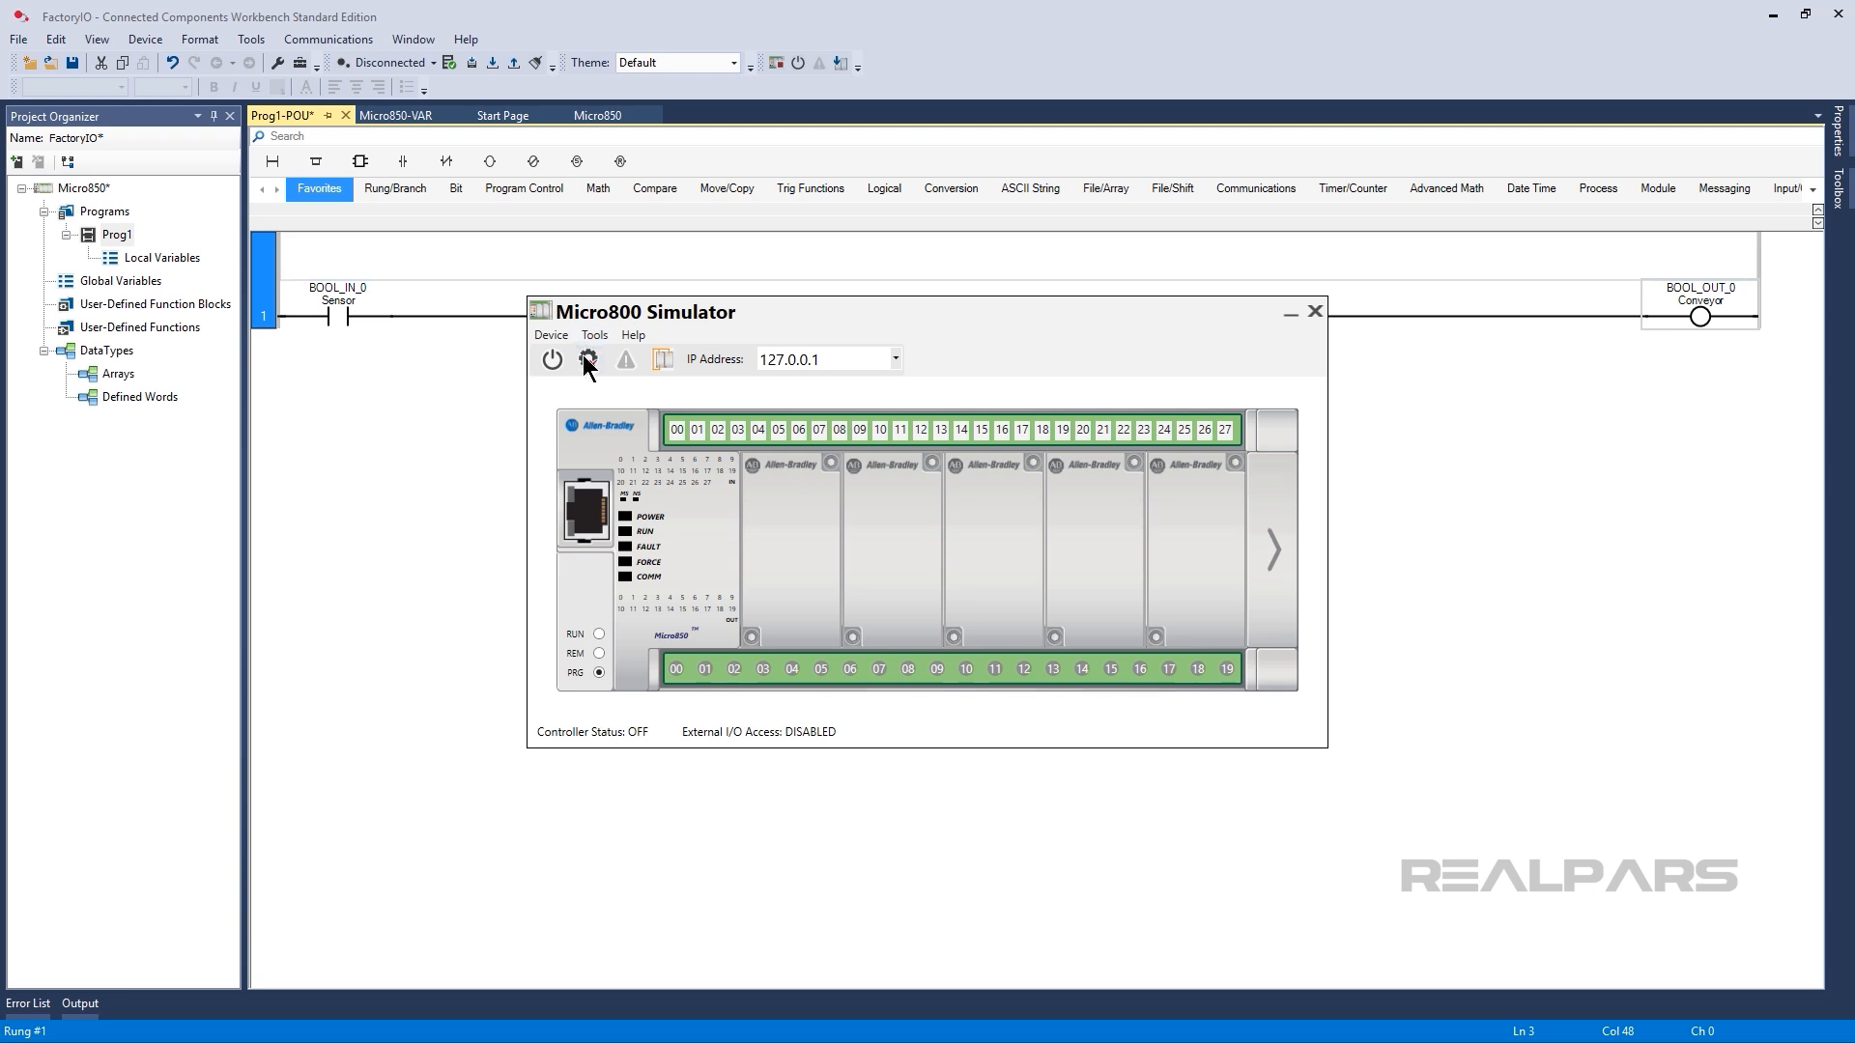
pyautogui.click(553, 361)
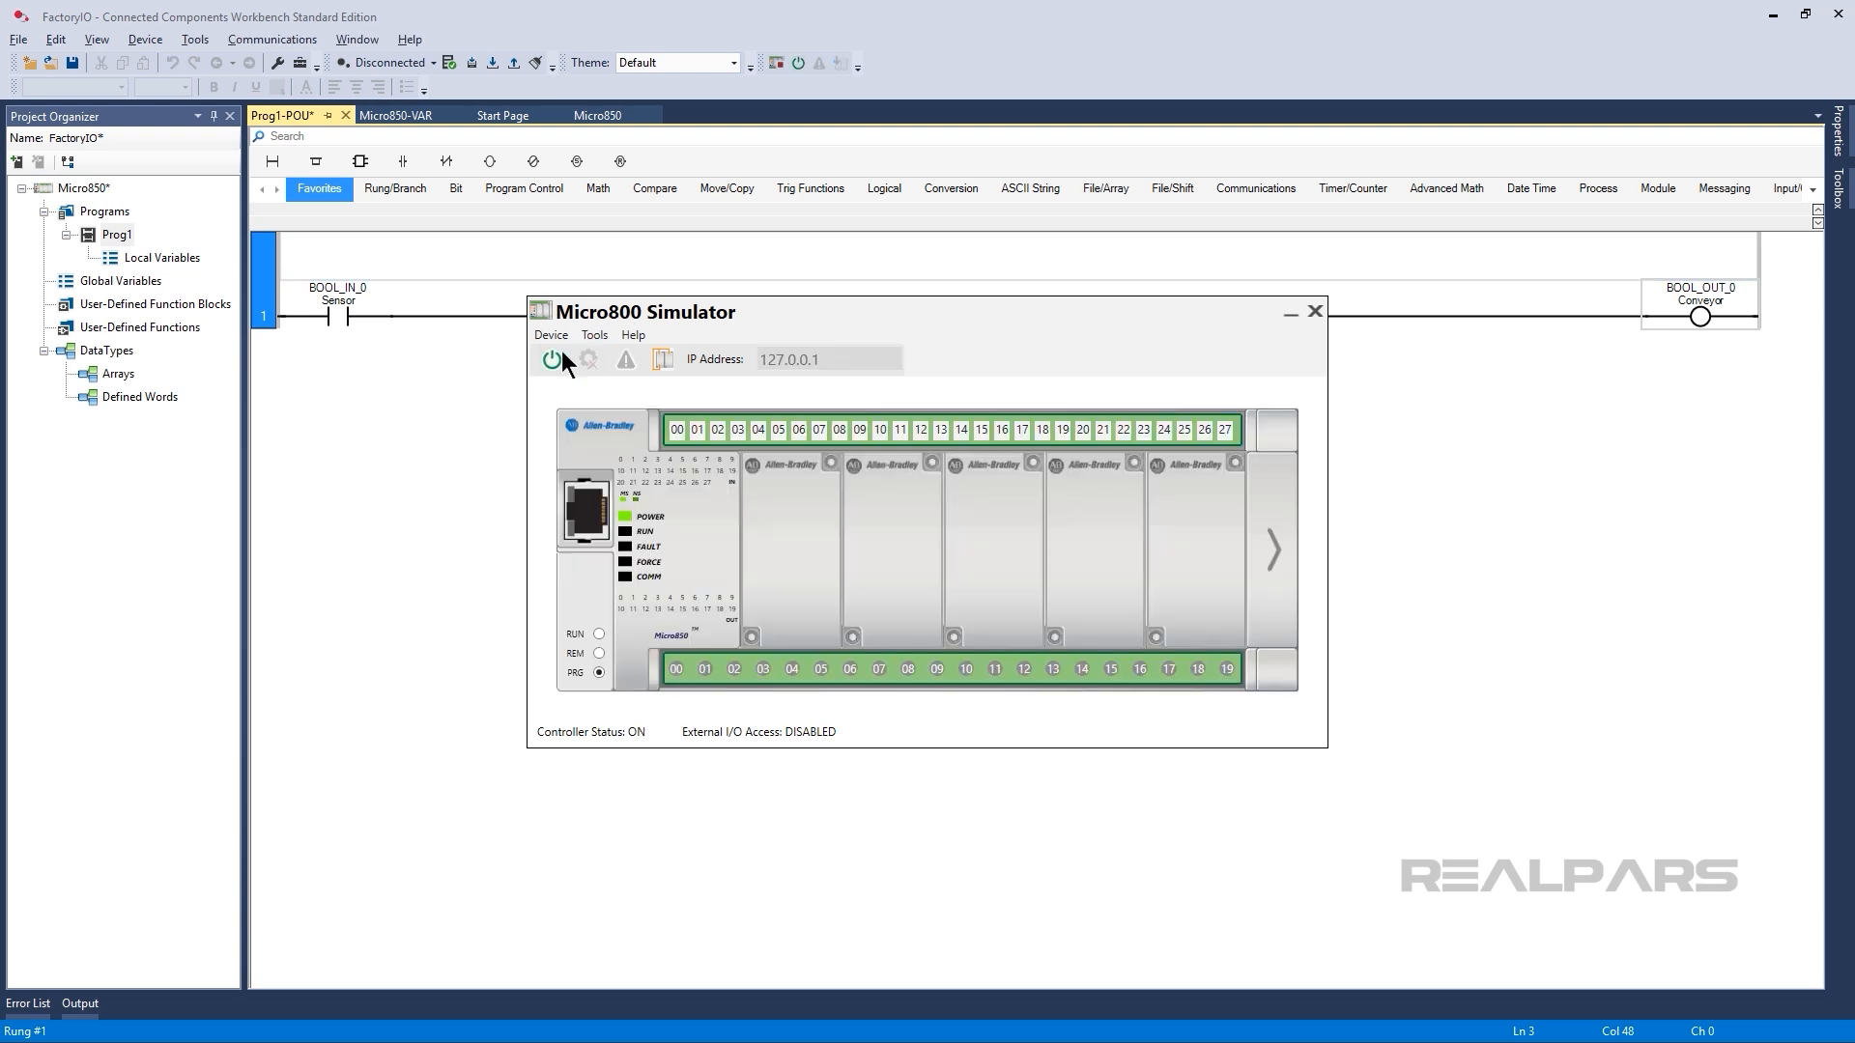
# Build and download the project to the simulated Micro850, and put the controller in Run mode.
pyautogui.click(483, 67)
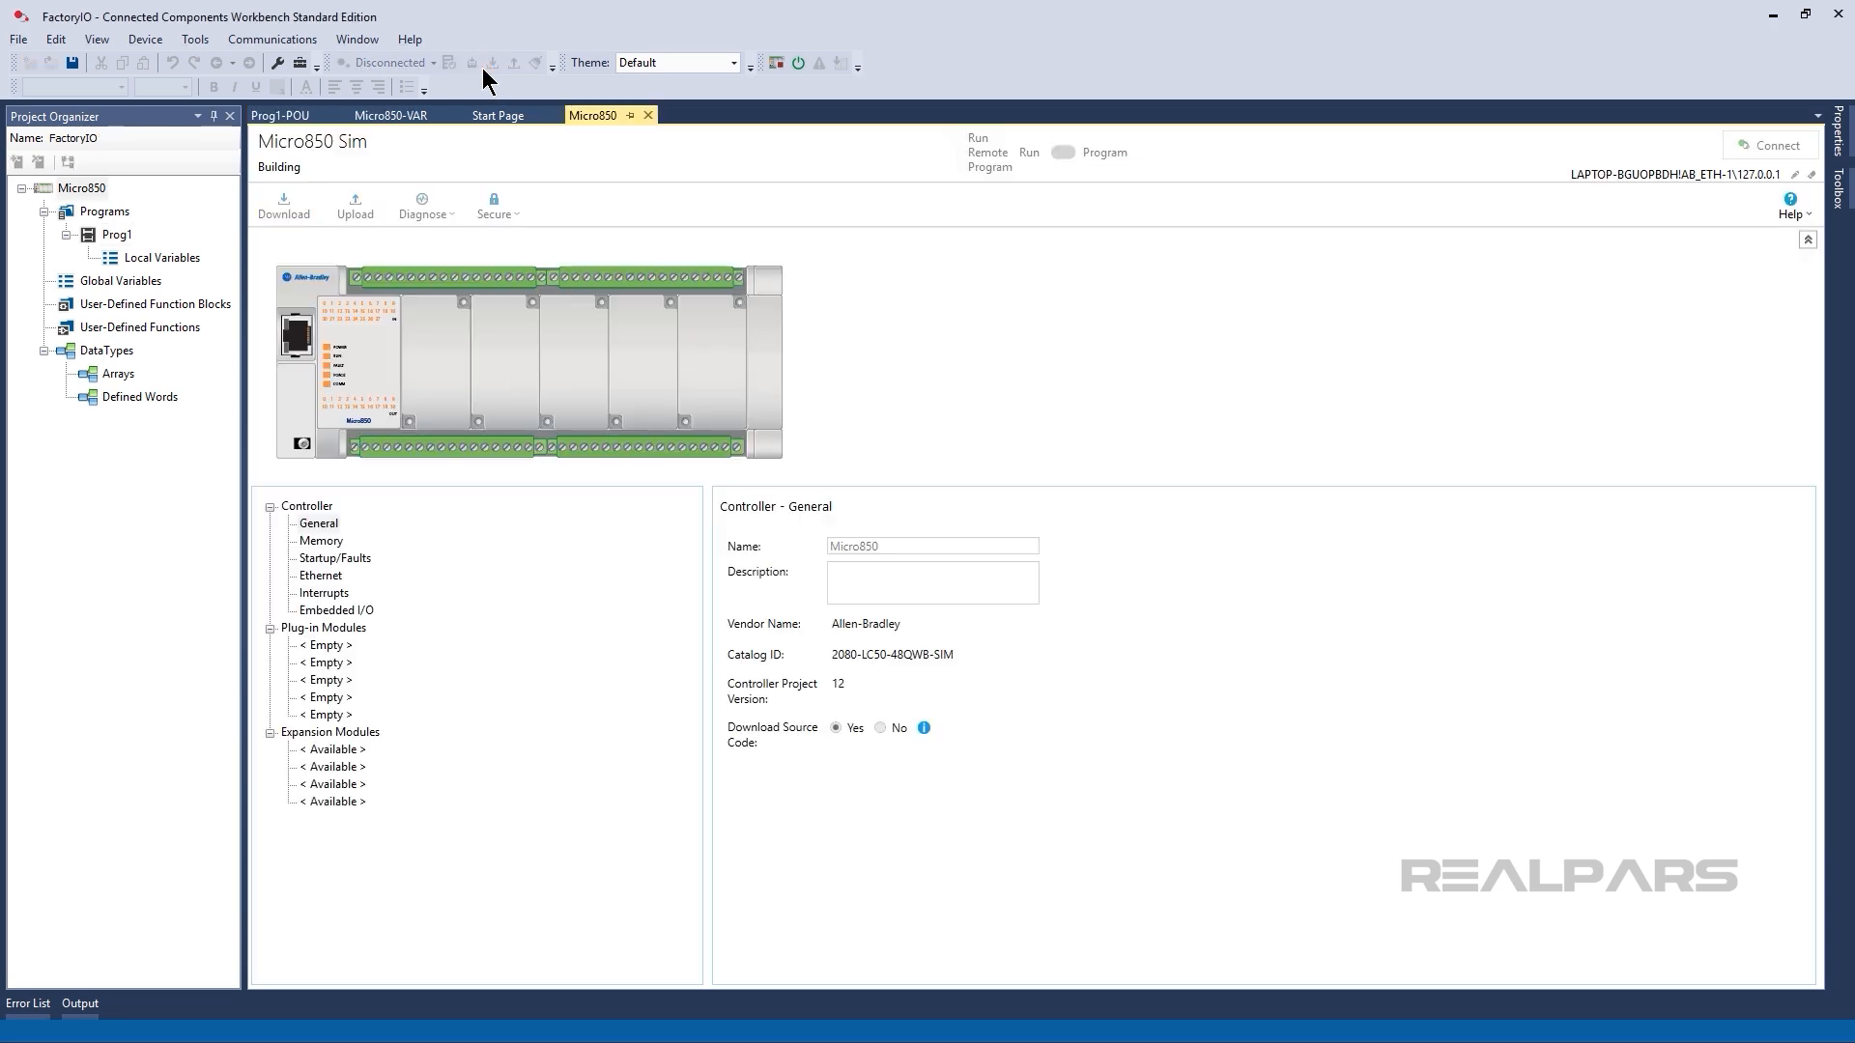
pyautogui.click(794, 583)
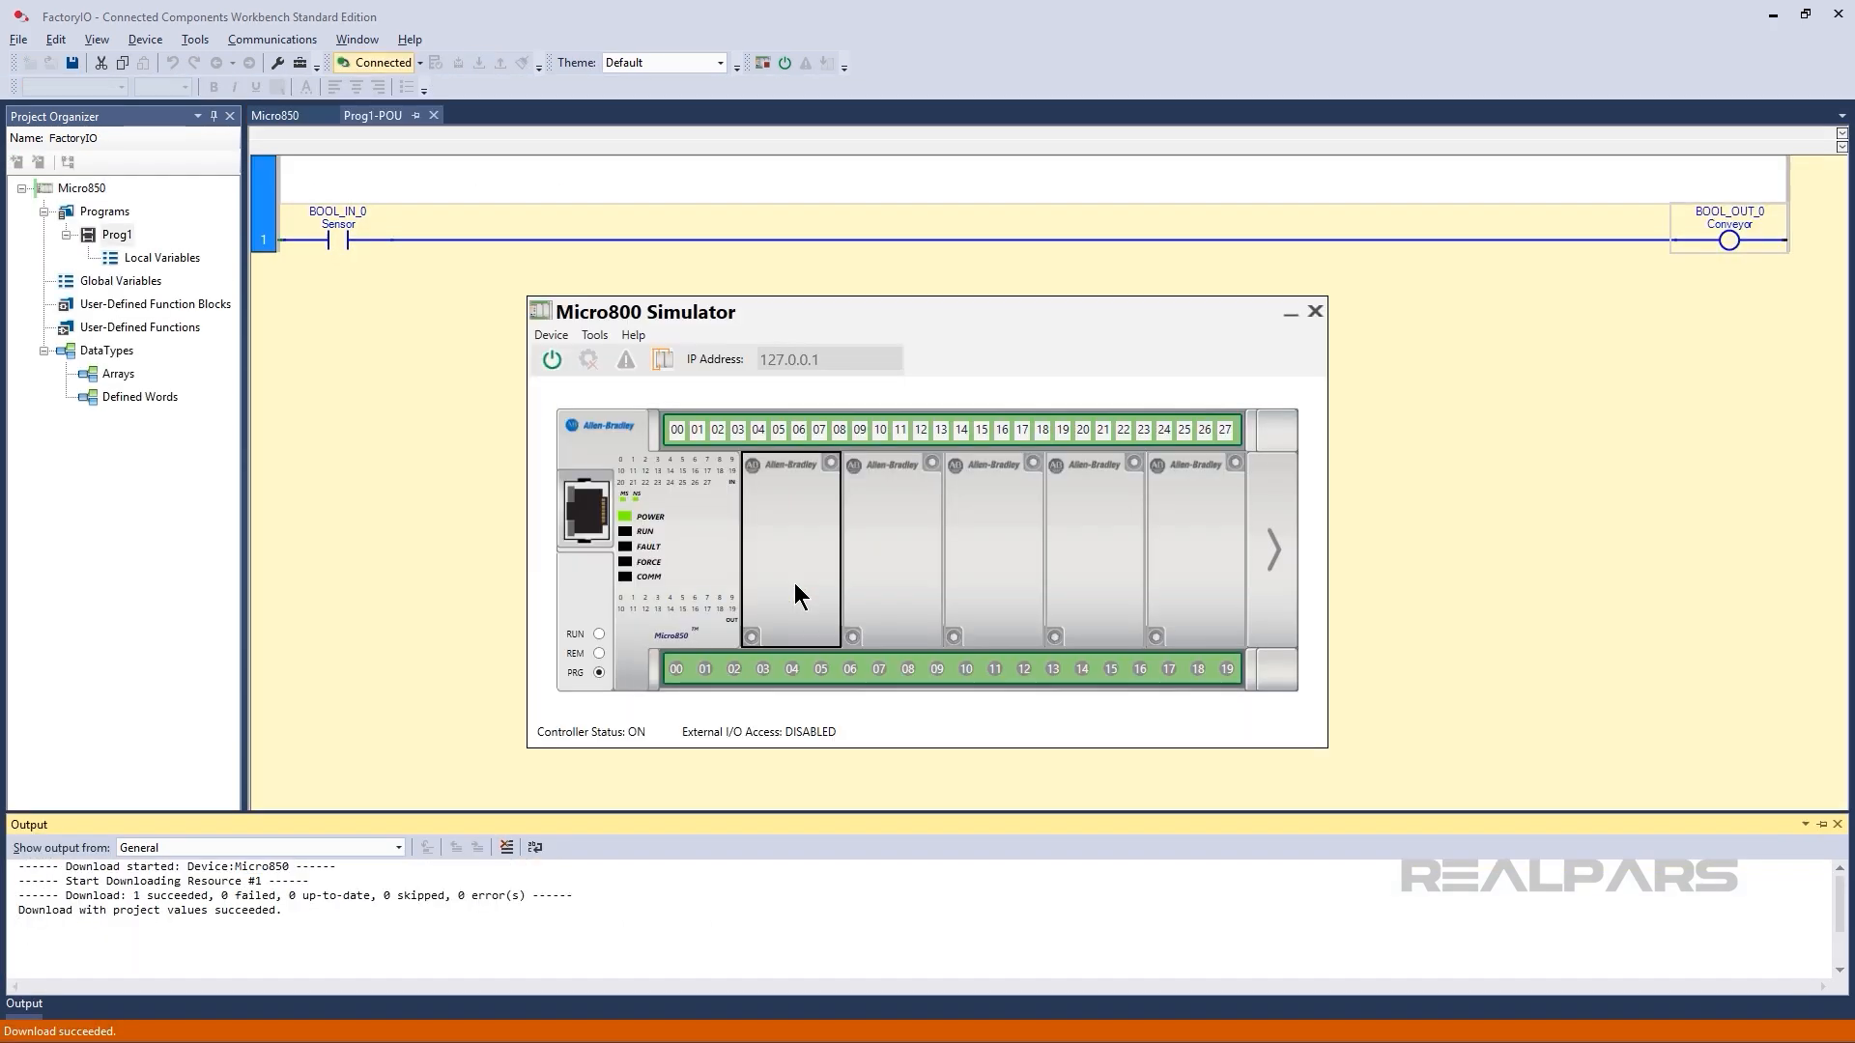
pyautogui.click(795, 582)
pyautogui.click(599, 633)
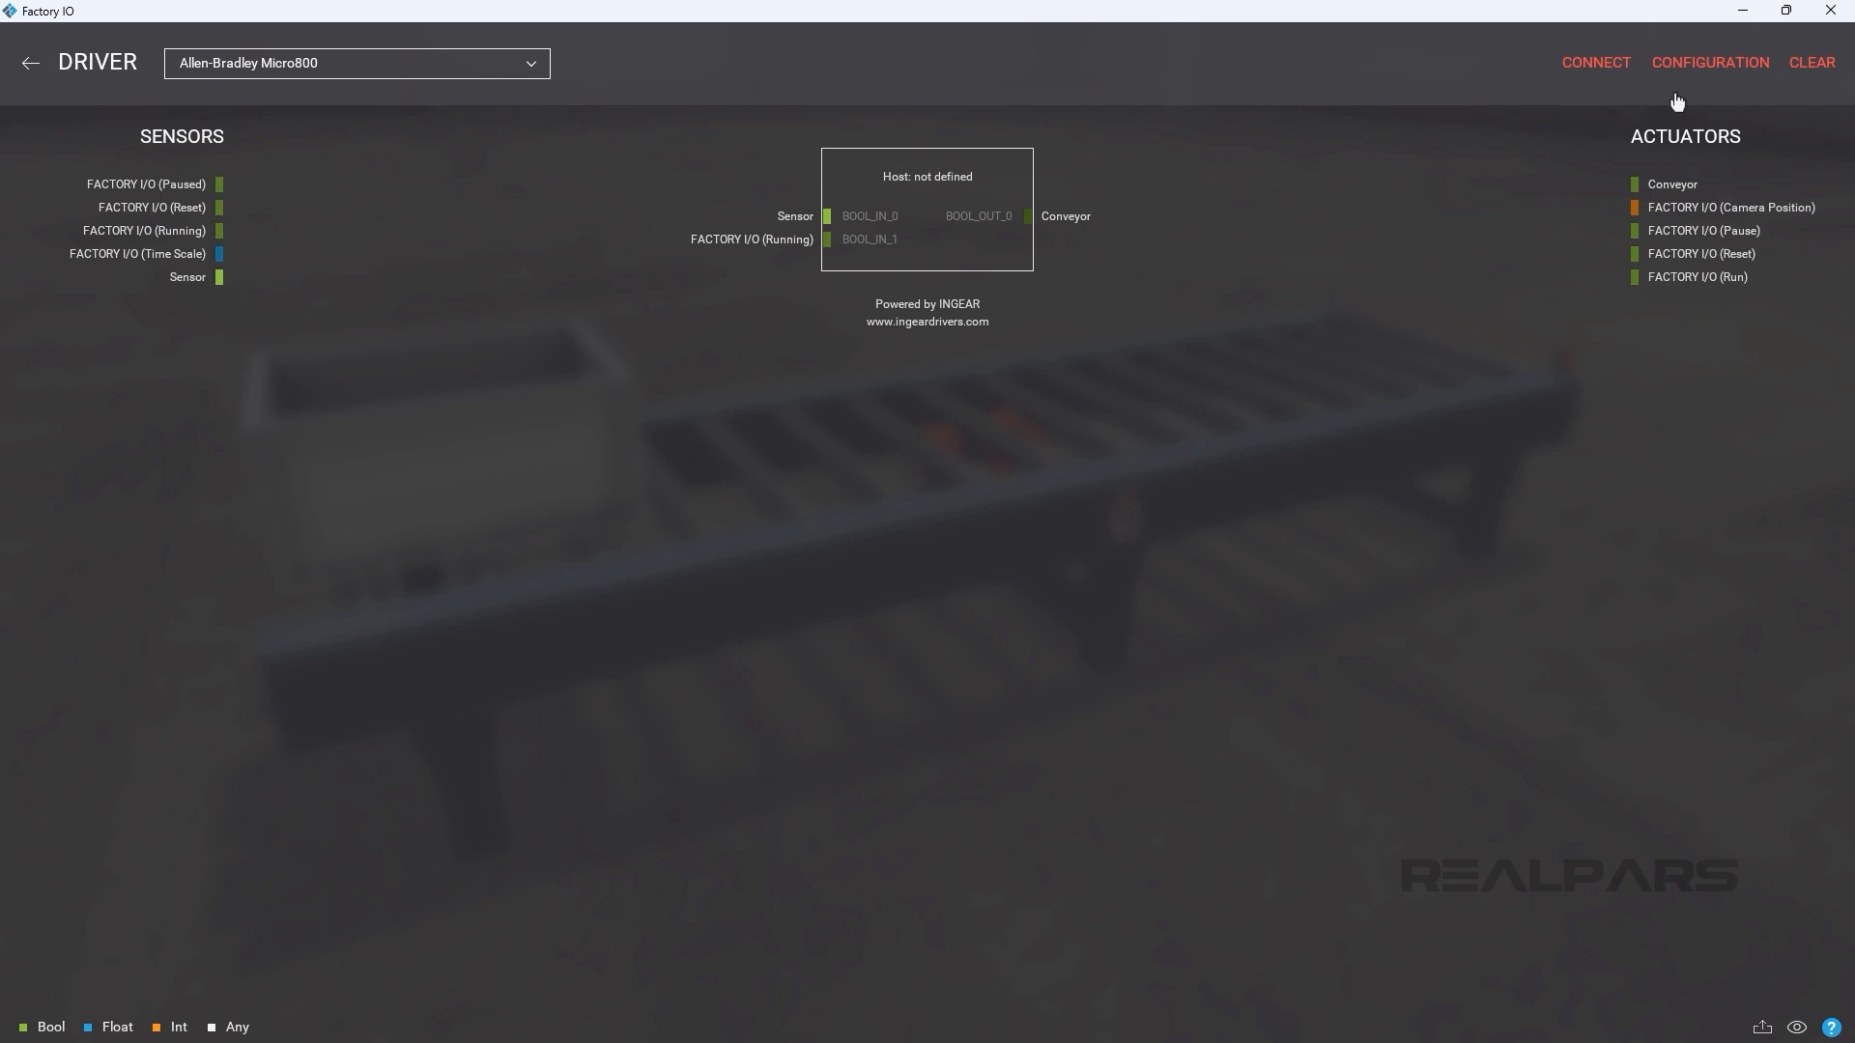
# In Factory I/O, configure the Micro800 driver with host address 127.0.0.1 and a Bool Inputs count of 1.
pyautogui.click(1709, 62)
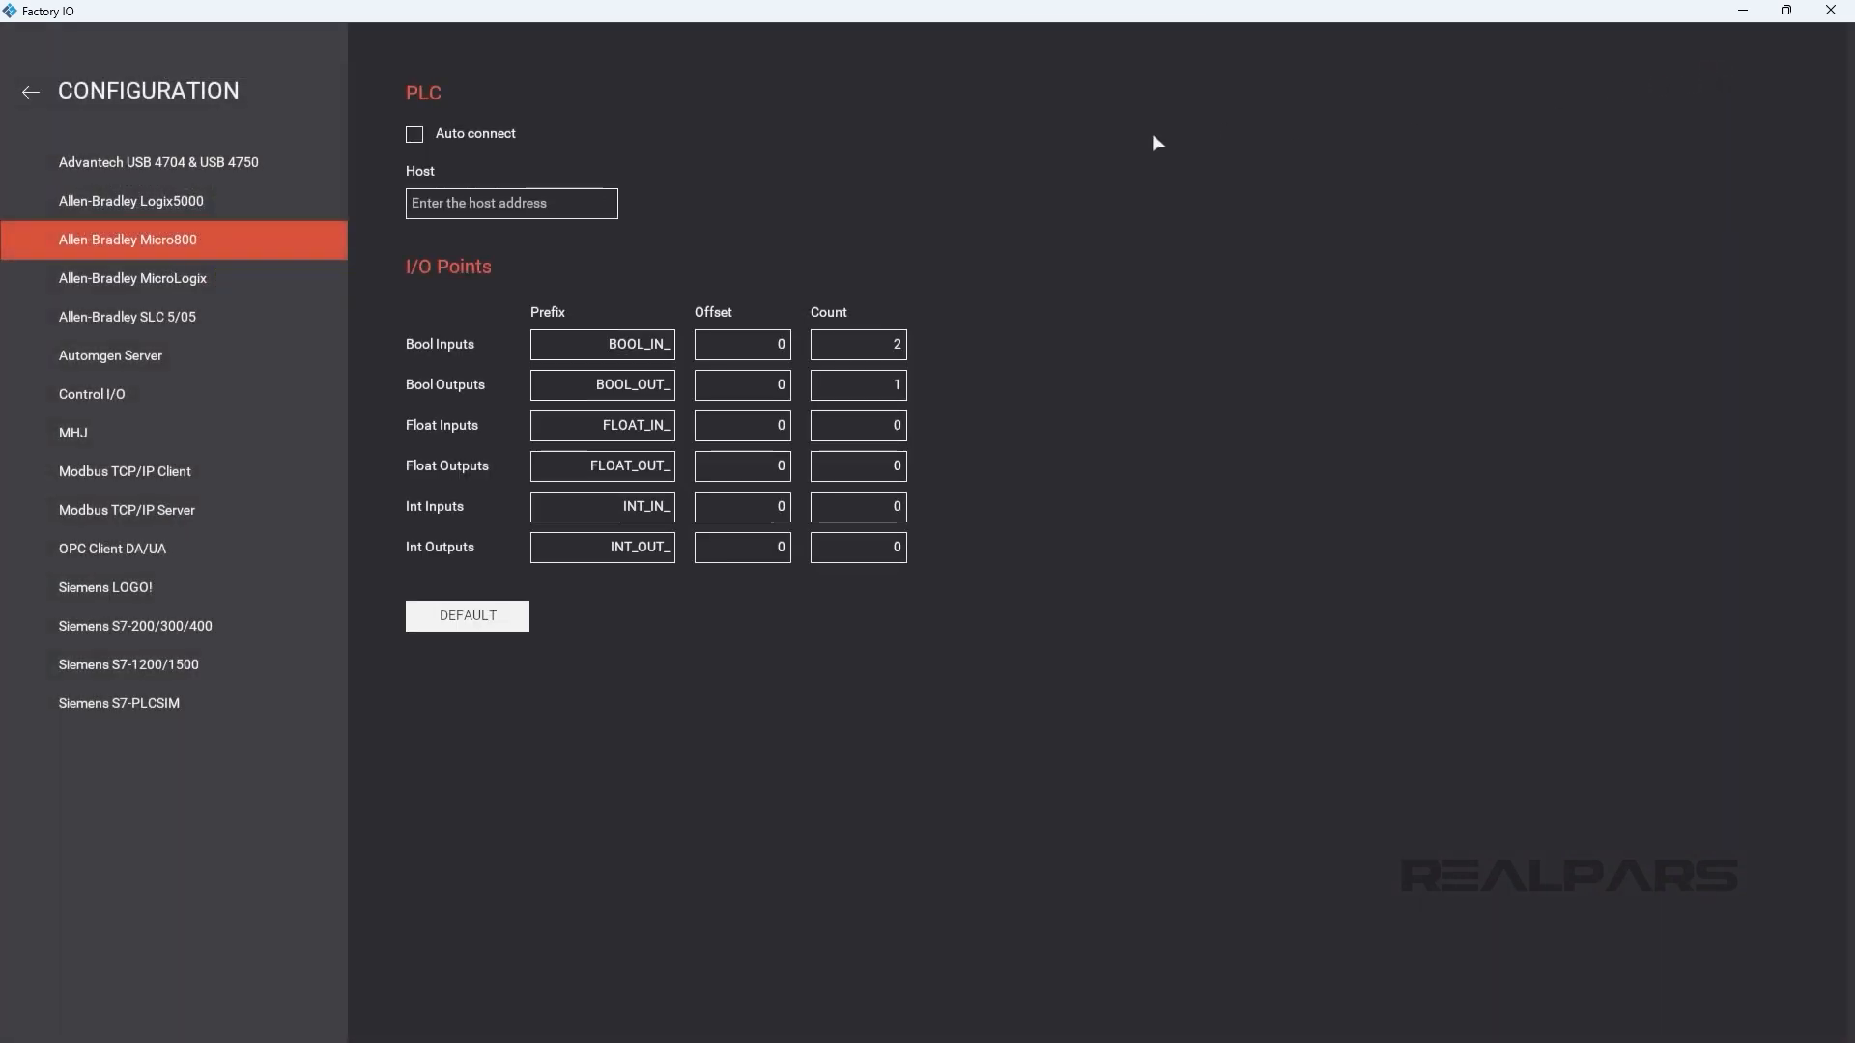
pyautogui.click(591, 196)
pyautogui.write('127.0.0.1')
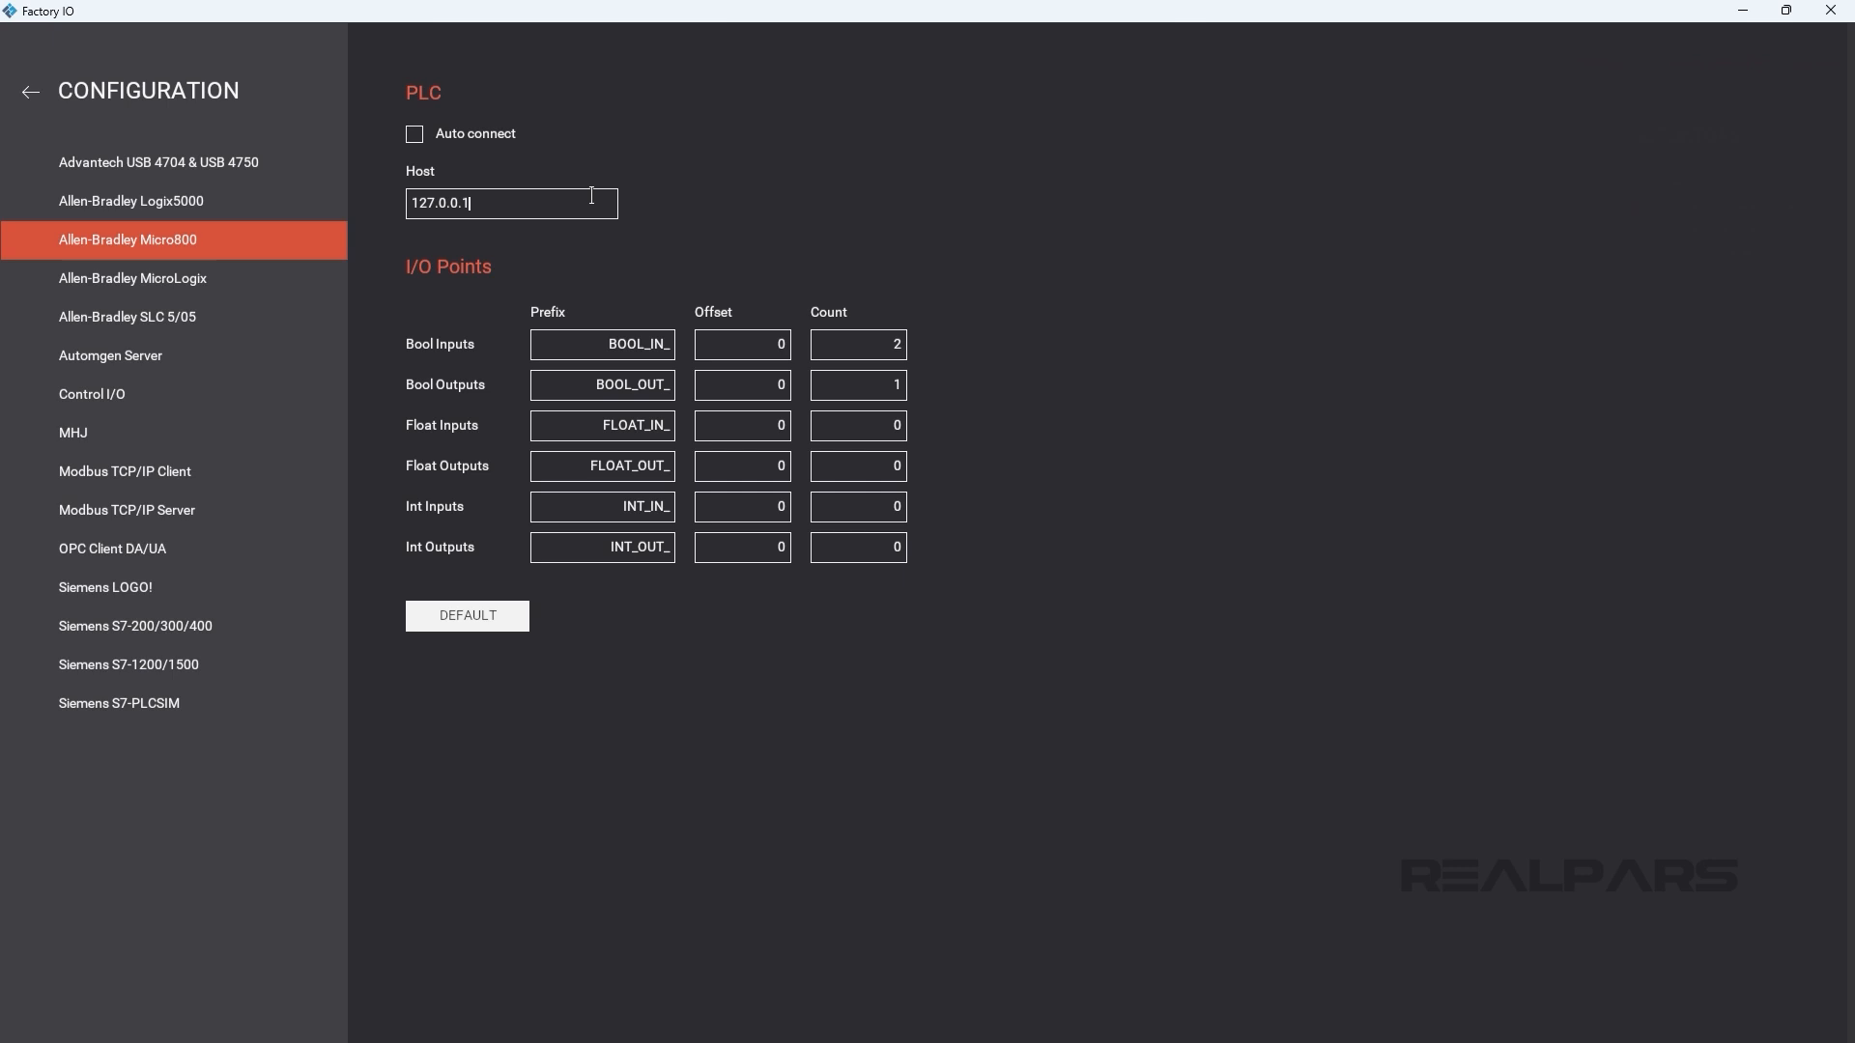
pyautogui.click(874, 340)
pyautogui.write('1')
pyautogui.click(31, 93)
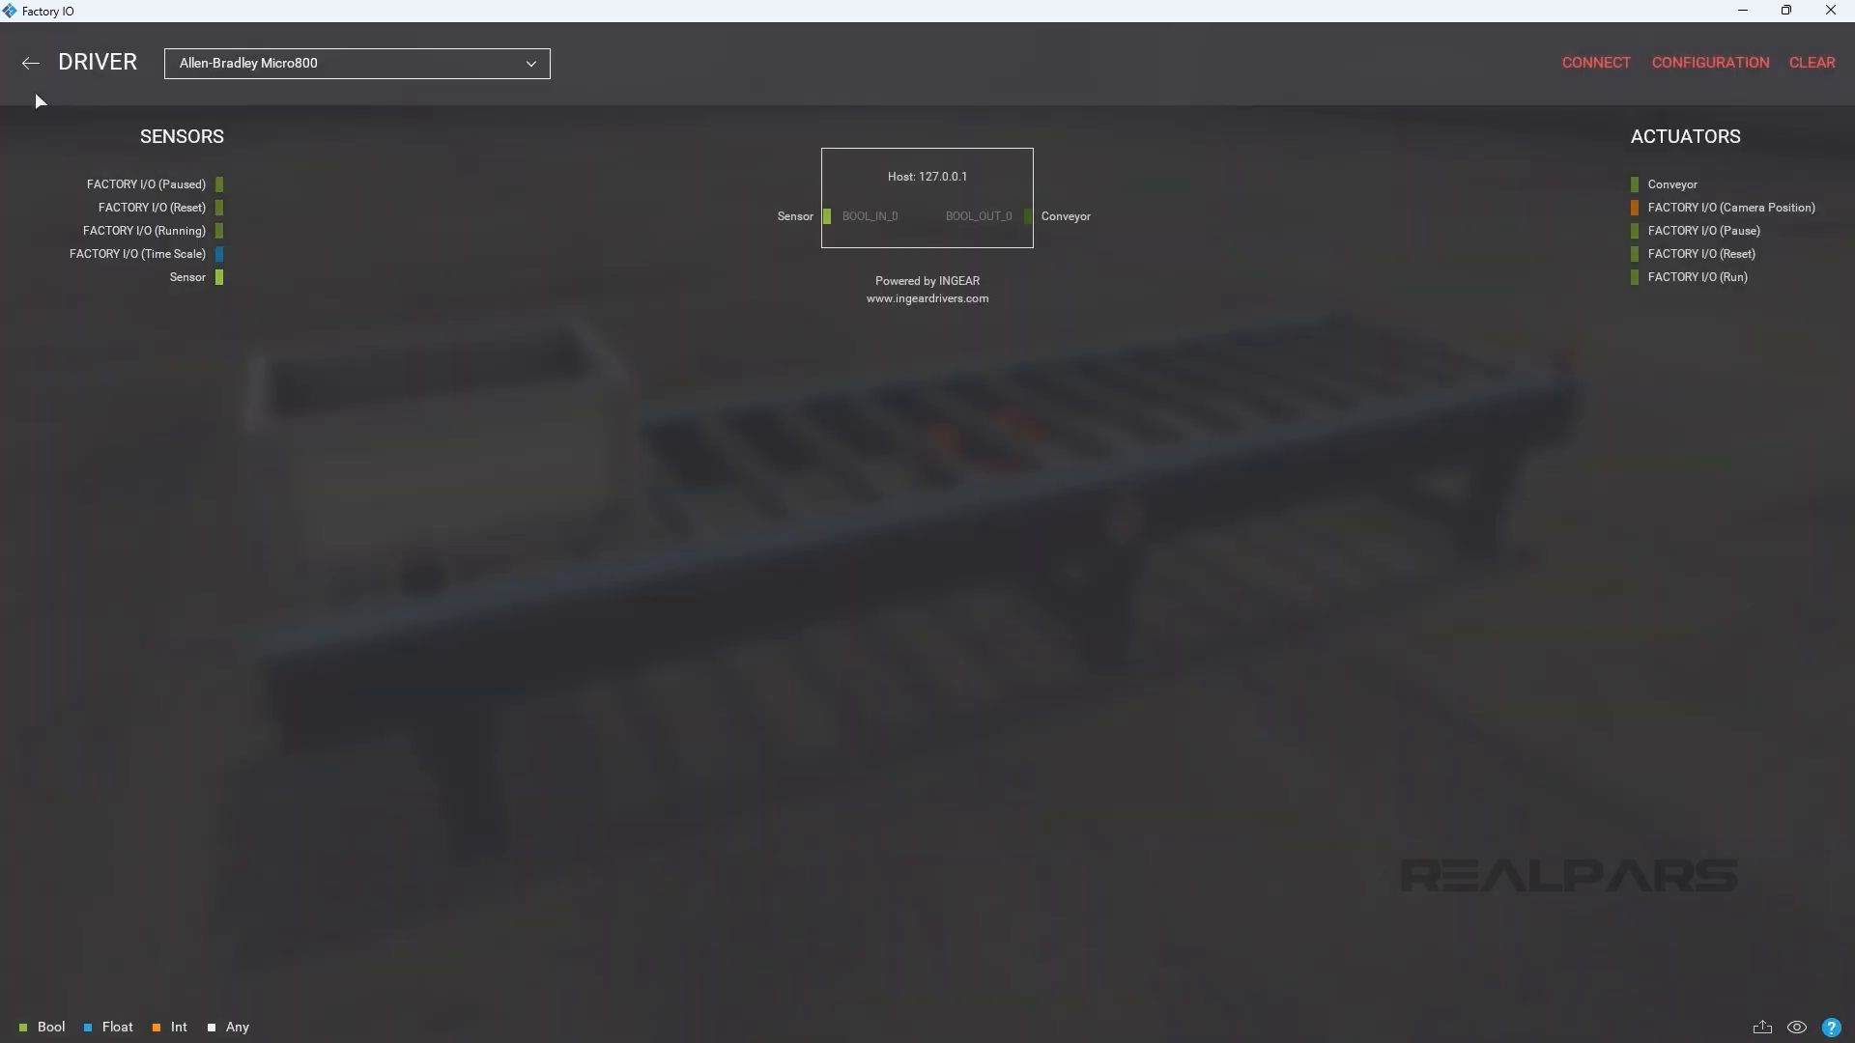
# Connect the Micro800 driver to the simulated controller, return to the scene and run the simulation.
pyautogui.click(1597, 62)
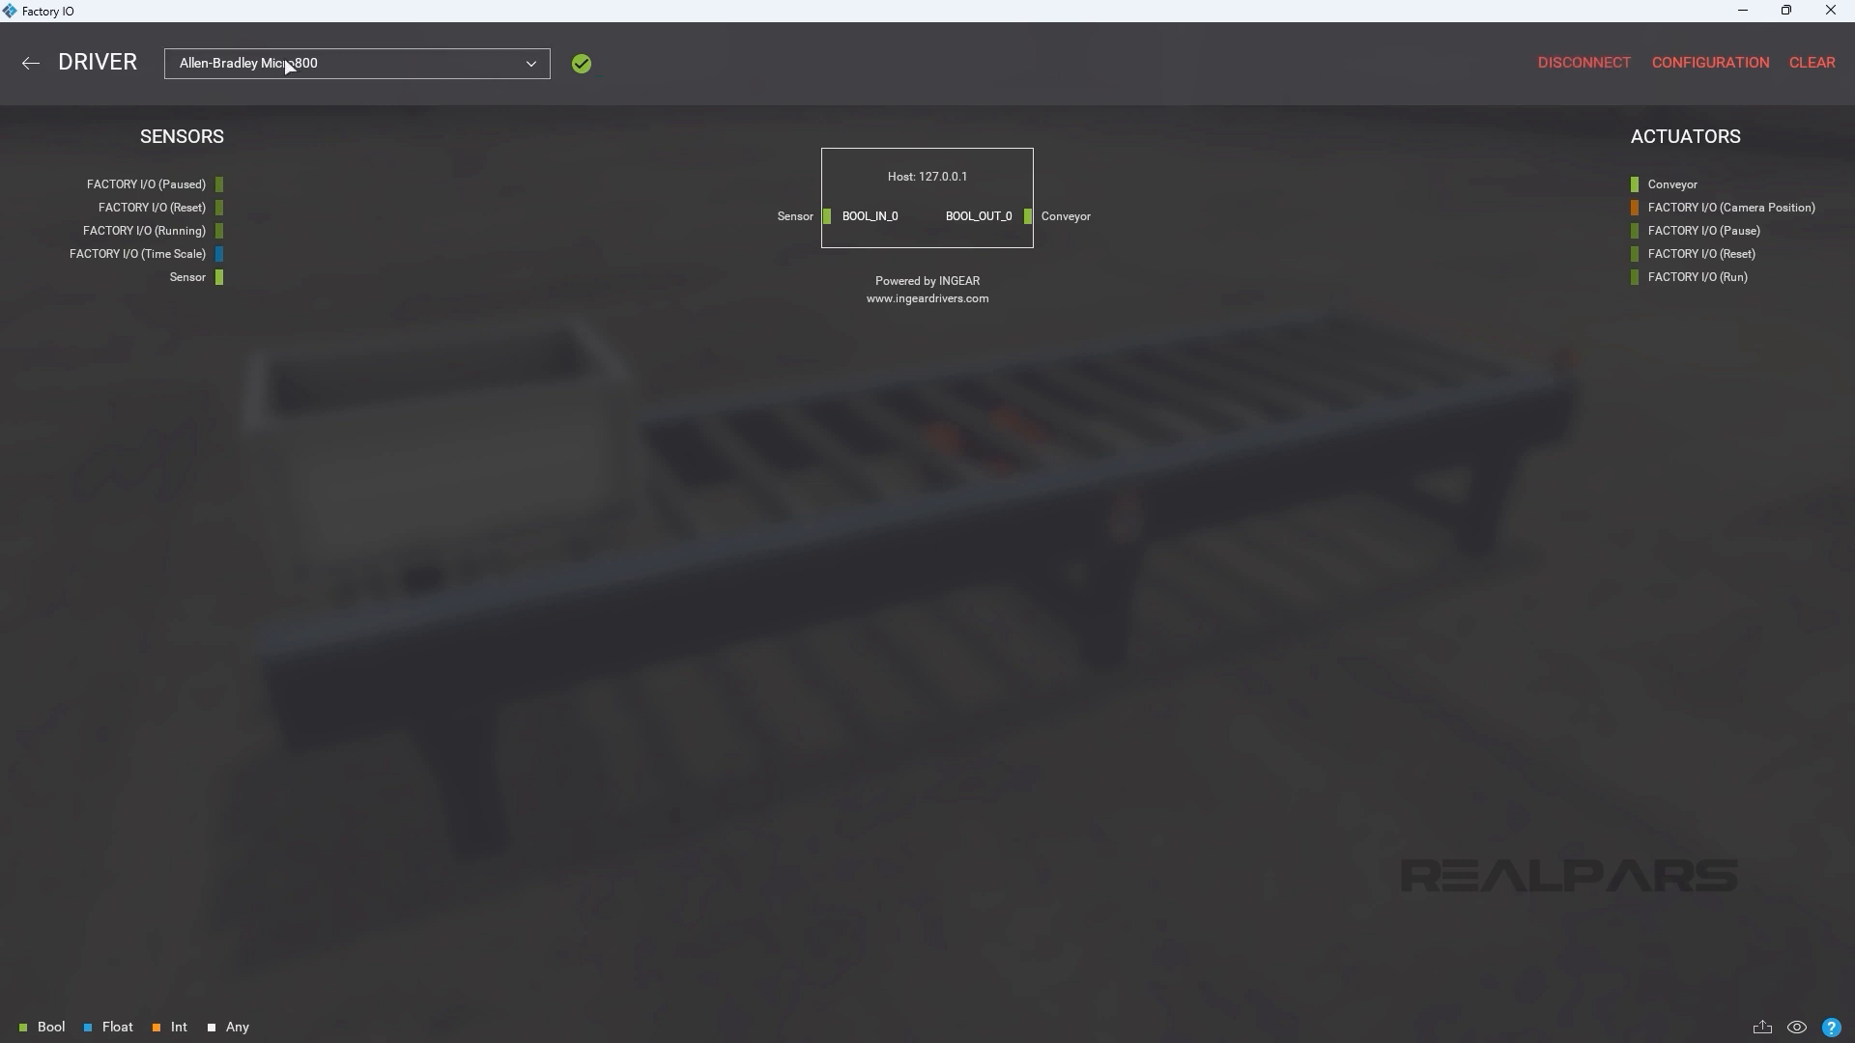
pyautogui.click(30, 62)
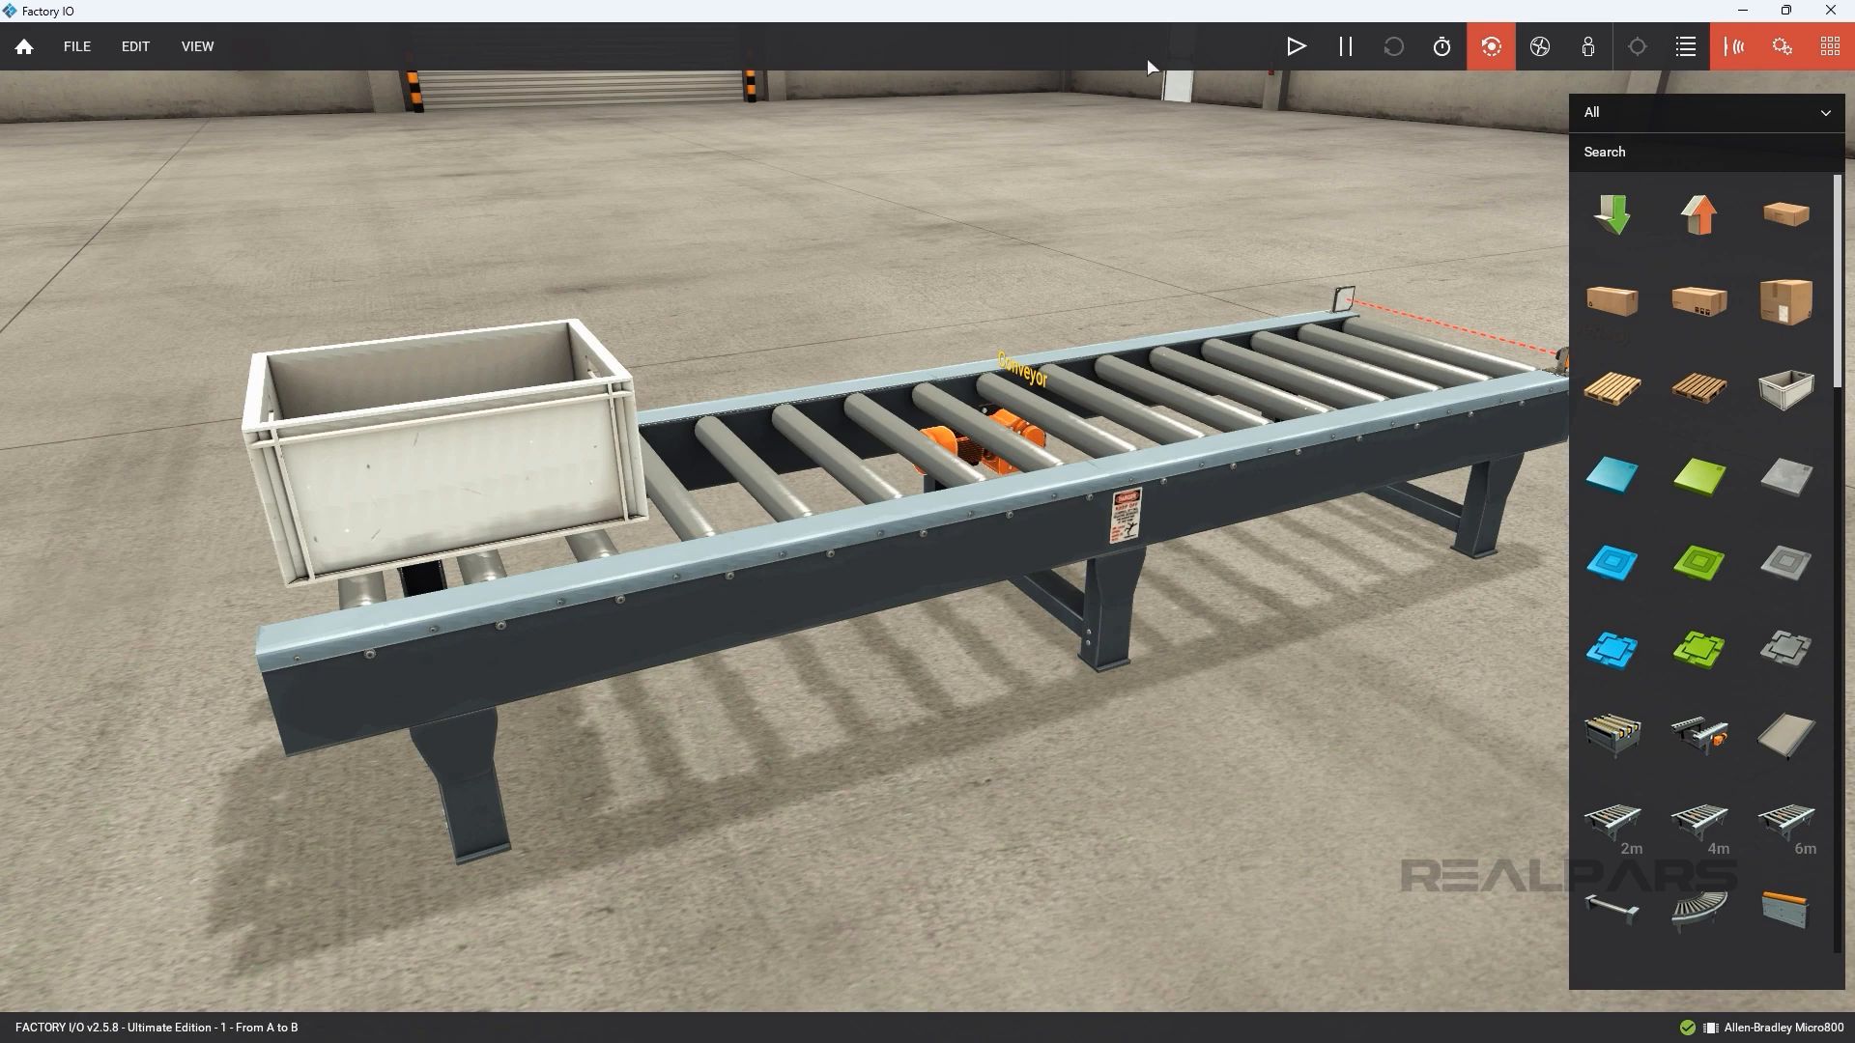
pyautogui.click(1295, 55)
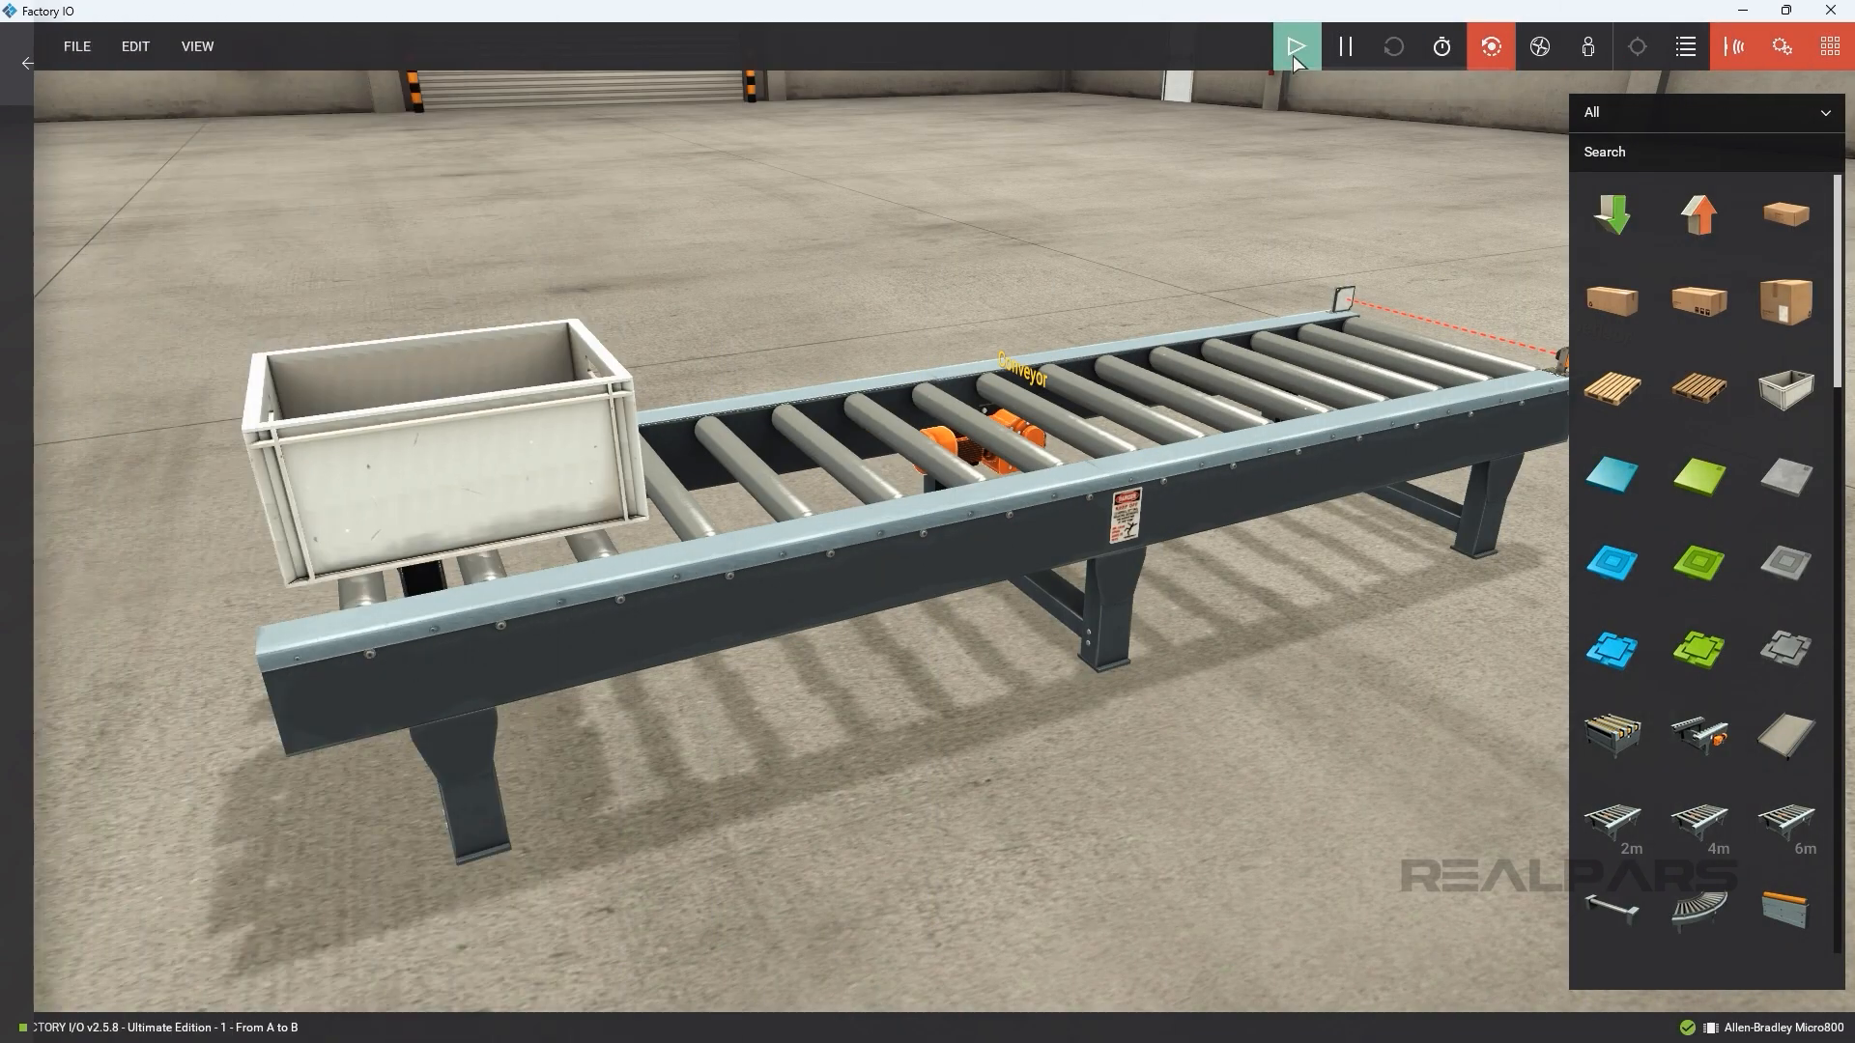
pyautogui.click(1294, 49)
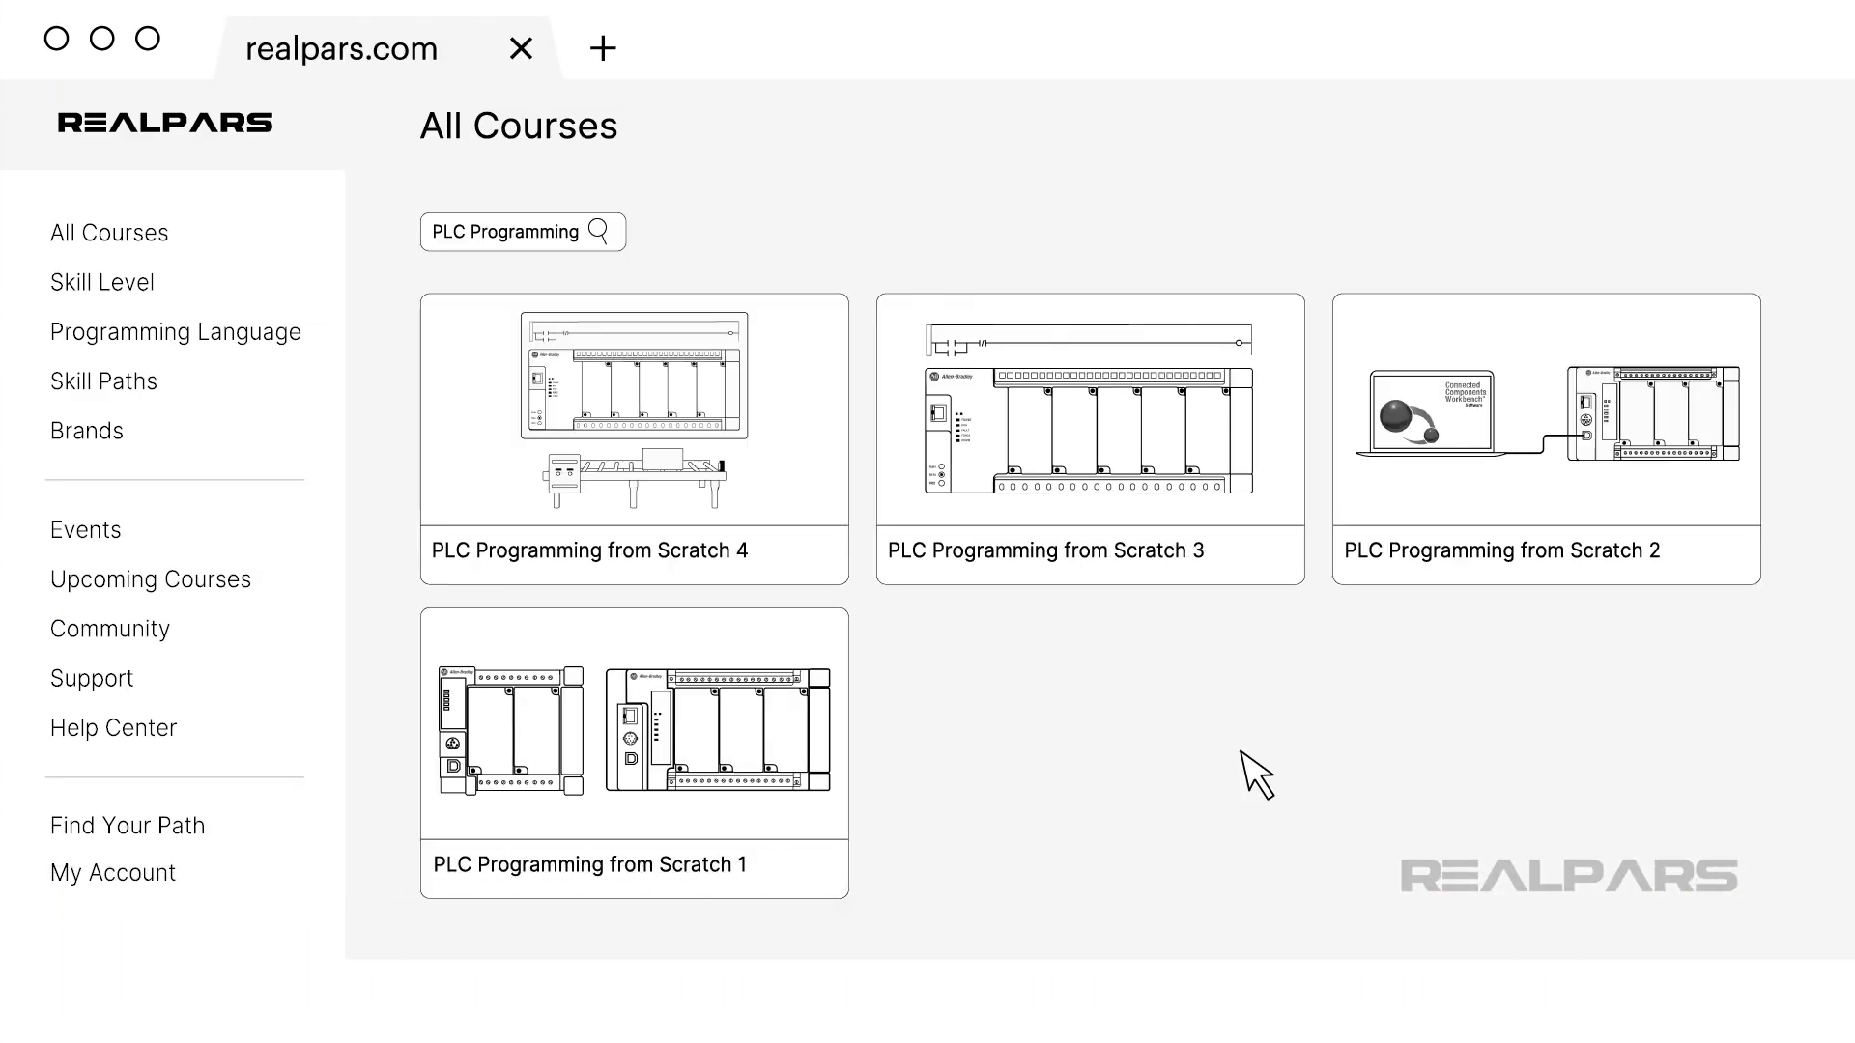
pyautogui.click(768, 591)
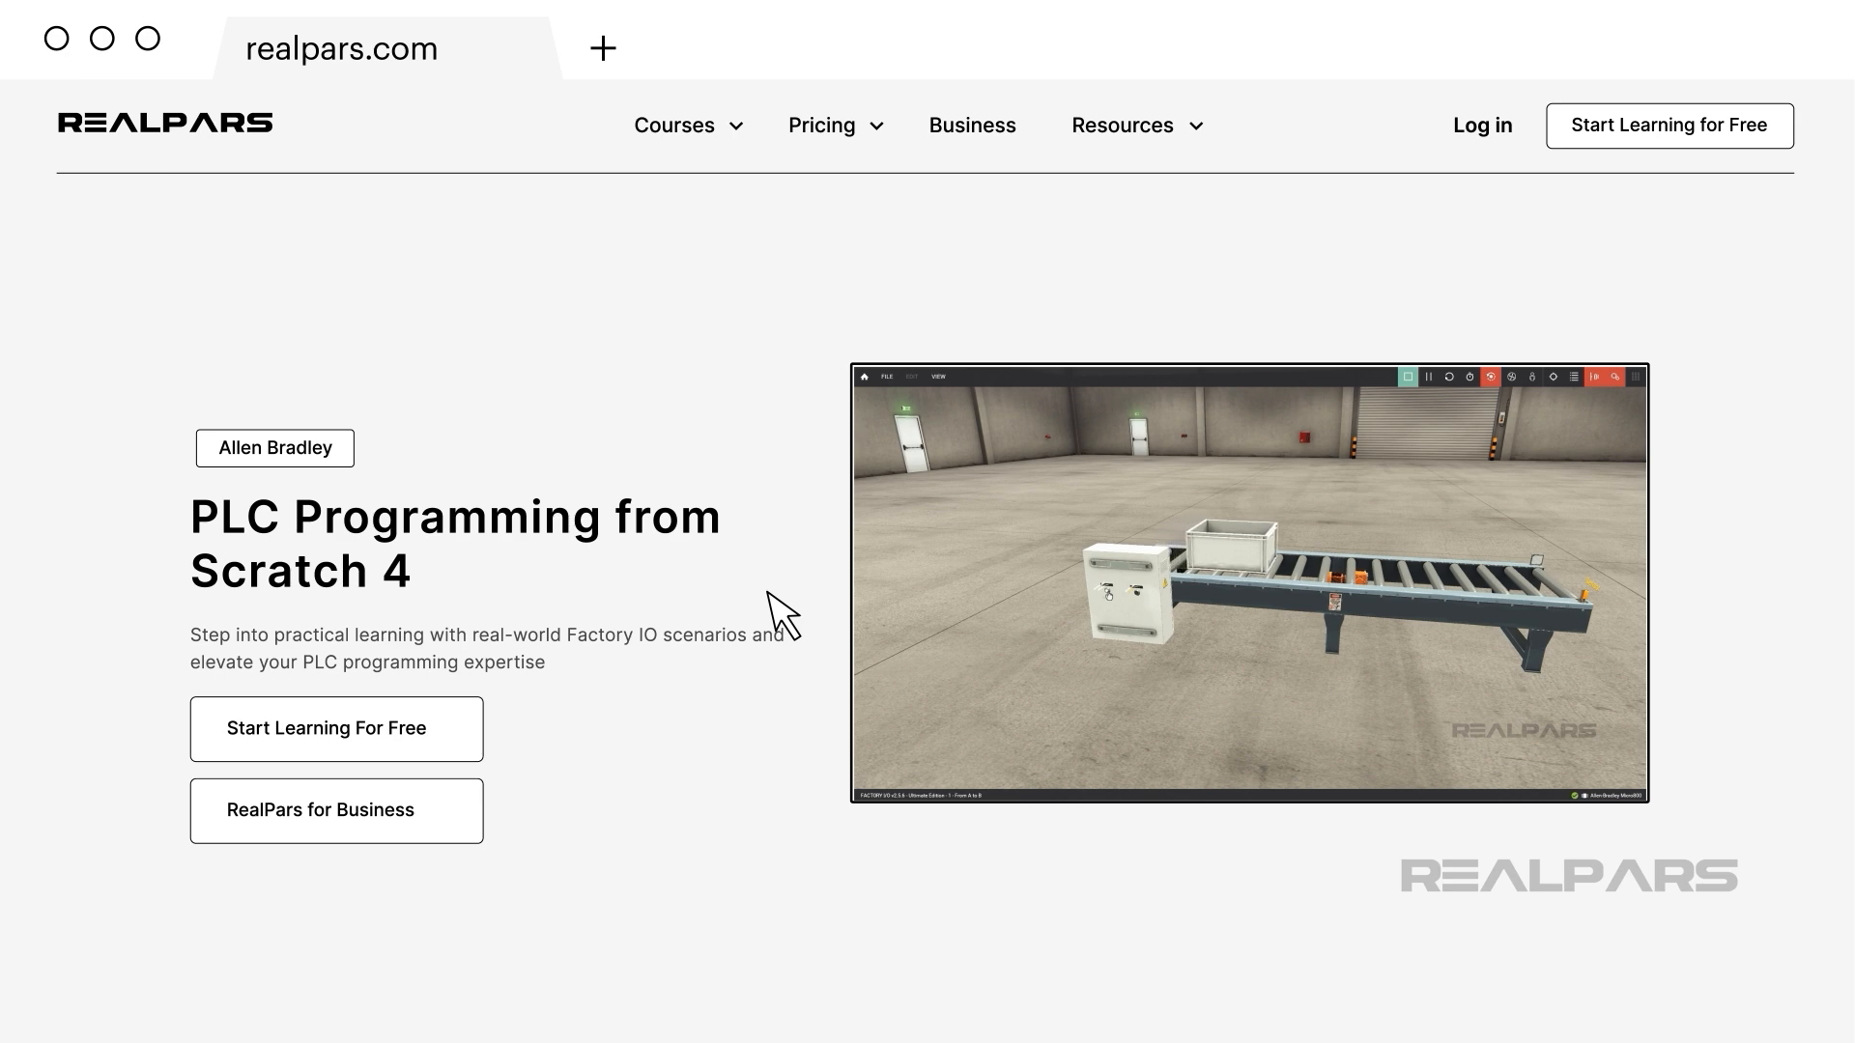